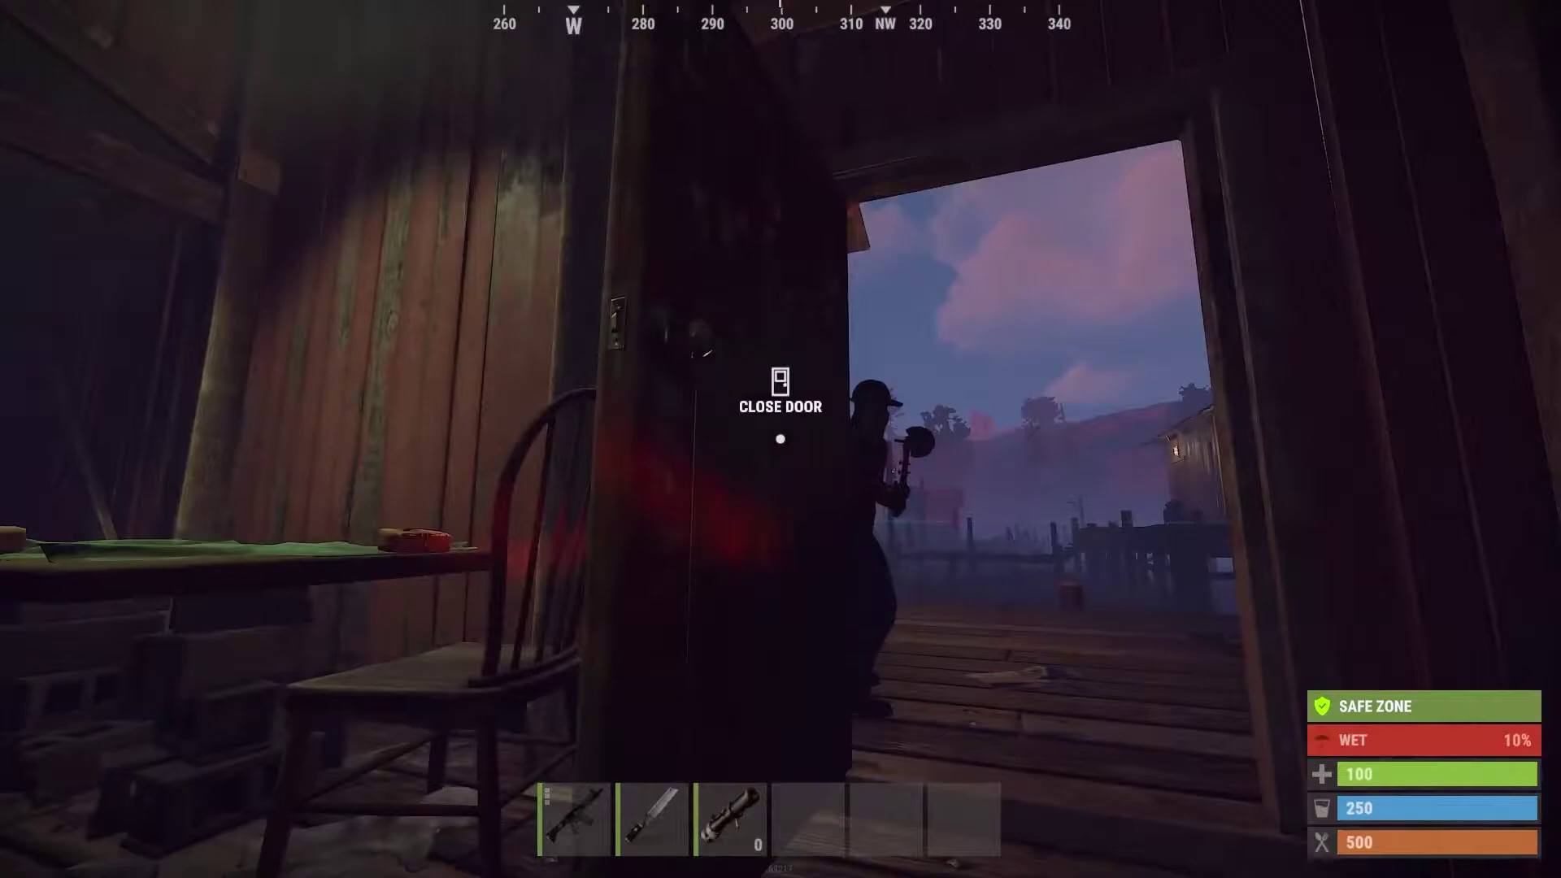
# Close the cabin door and chop the birch tree with the rock to gather wood.
pyautogui.press('e')
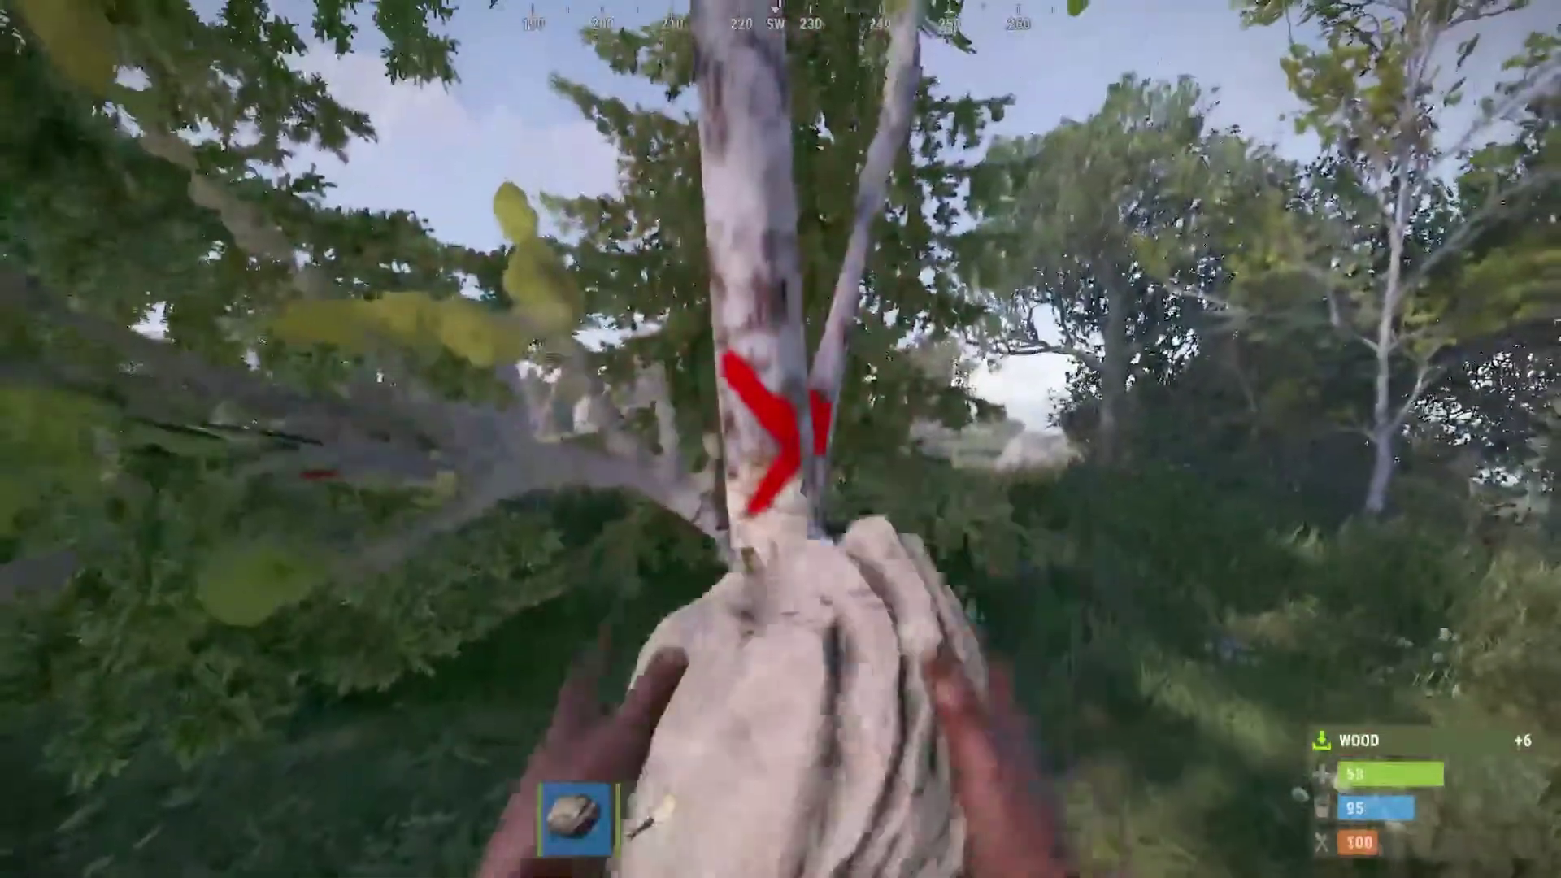
pyautogui.click(780, 439)
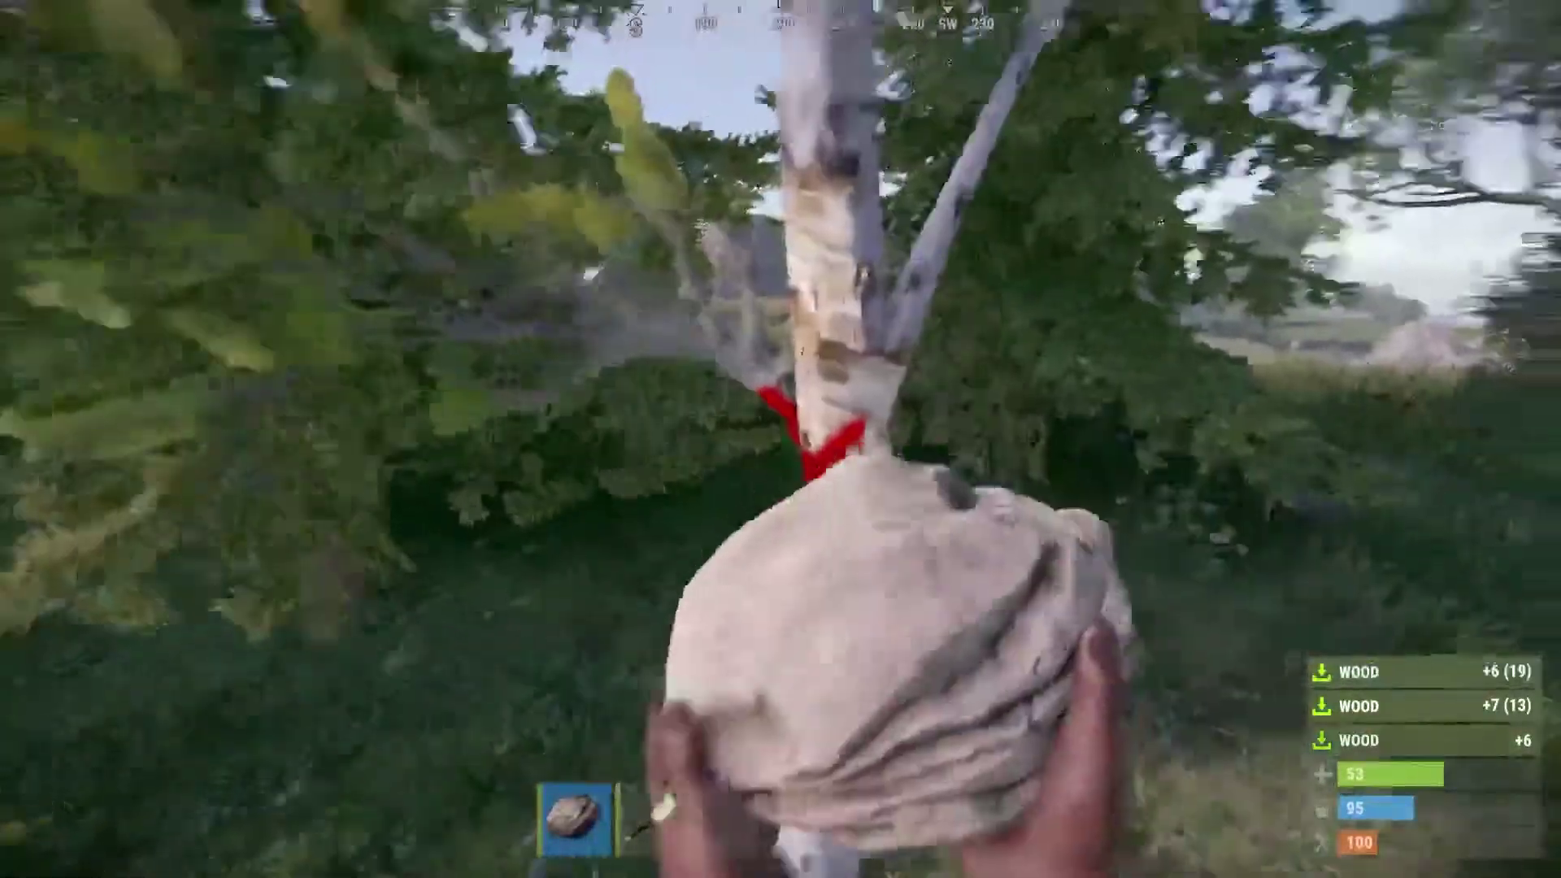
pyautogui.click(781, 440)
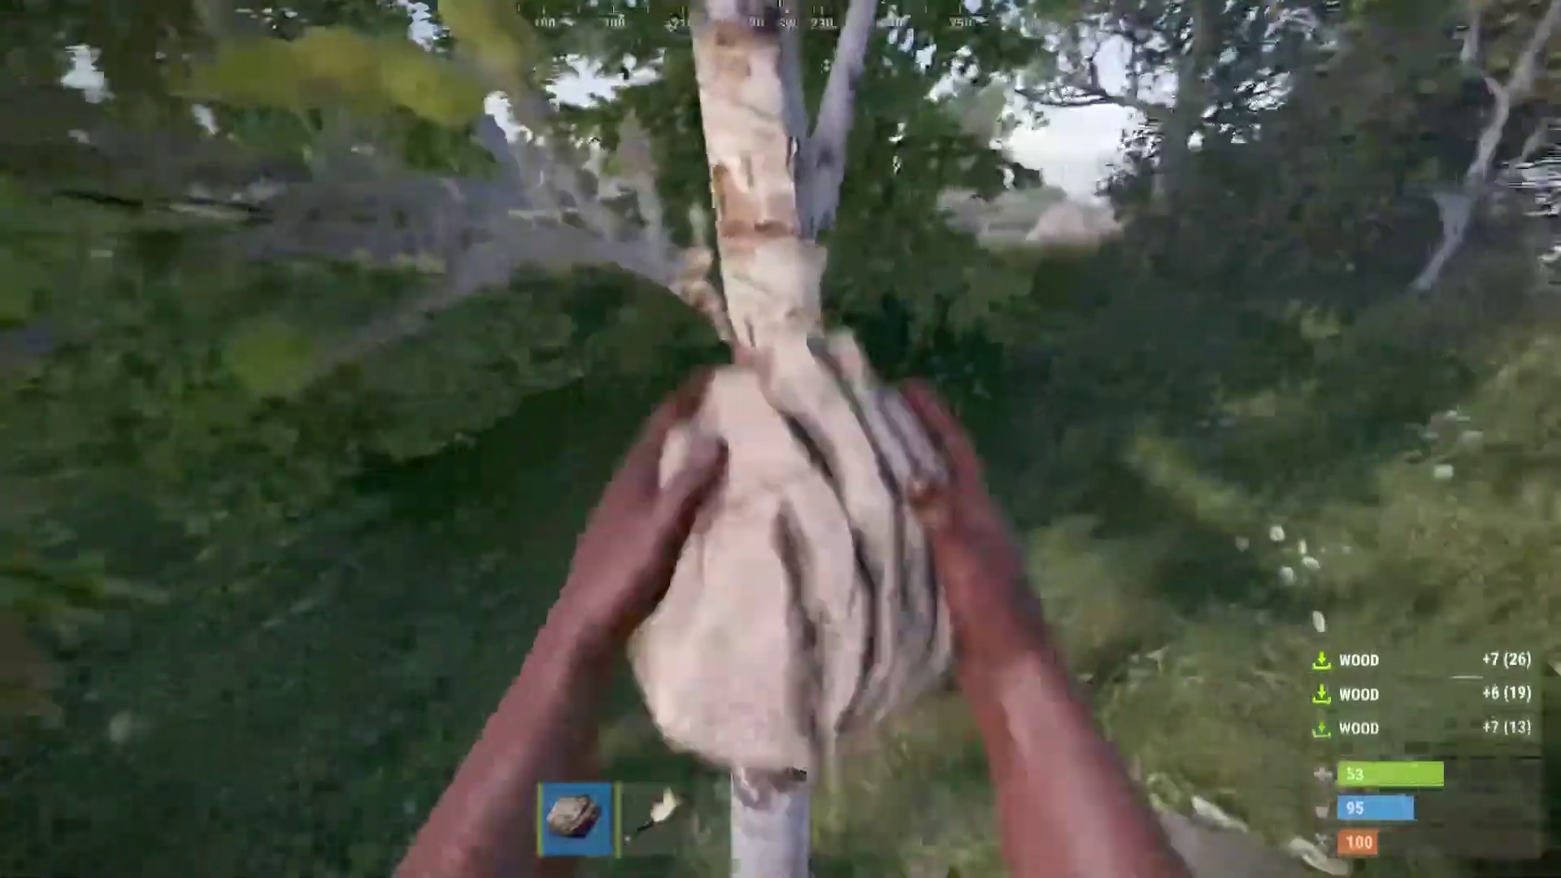
pyautogui.click(780, 439)
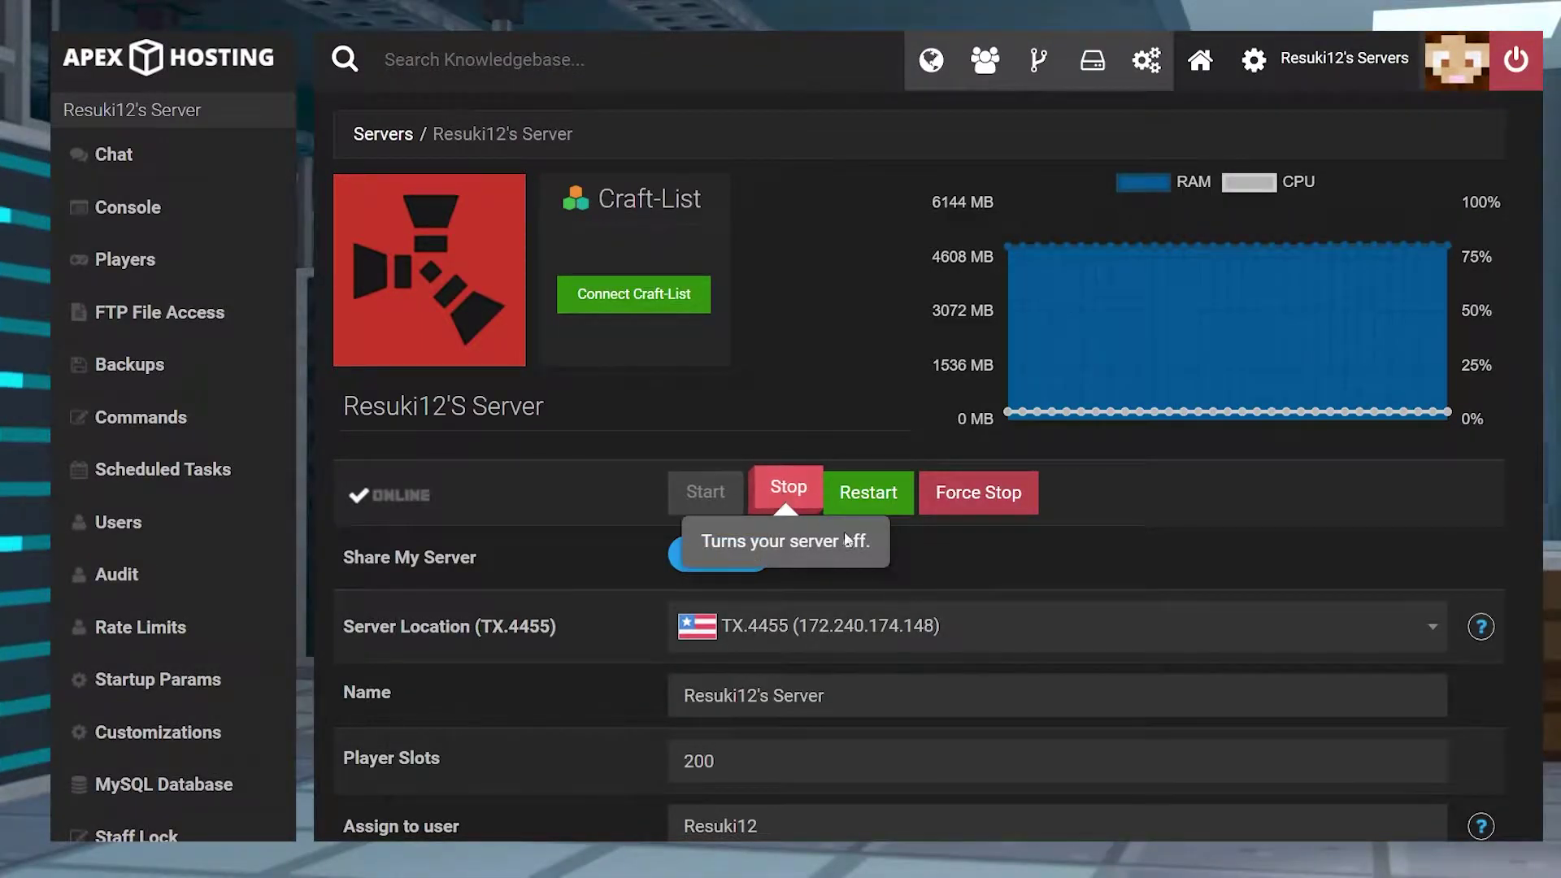
# Stop the Rust server and go to the FTP File Access login page.
pyautogui.click(787, 488)
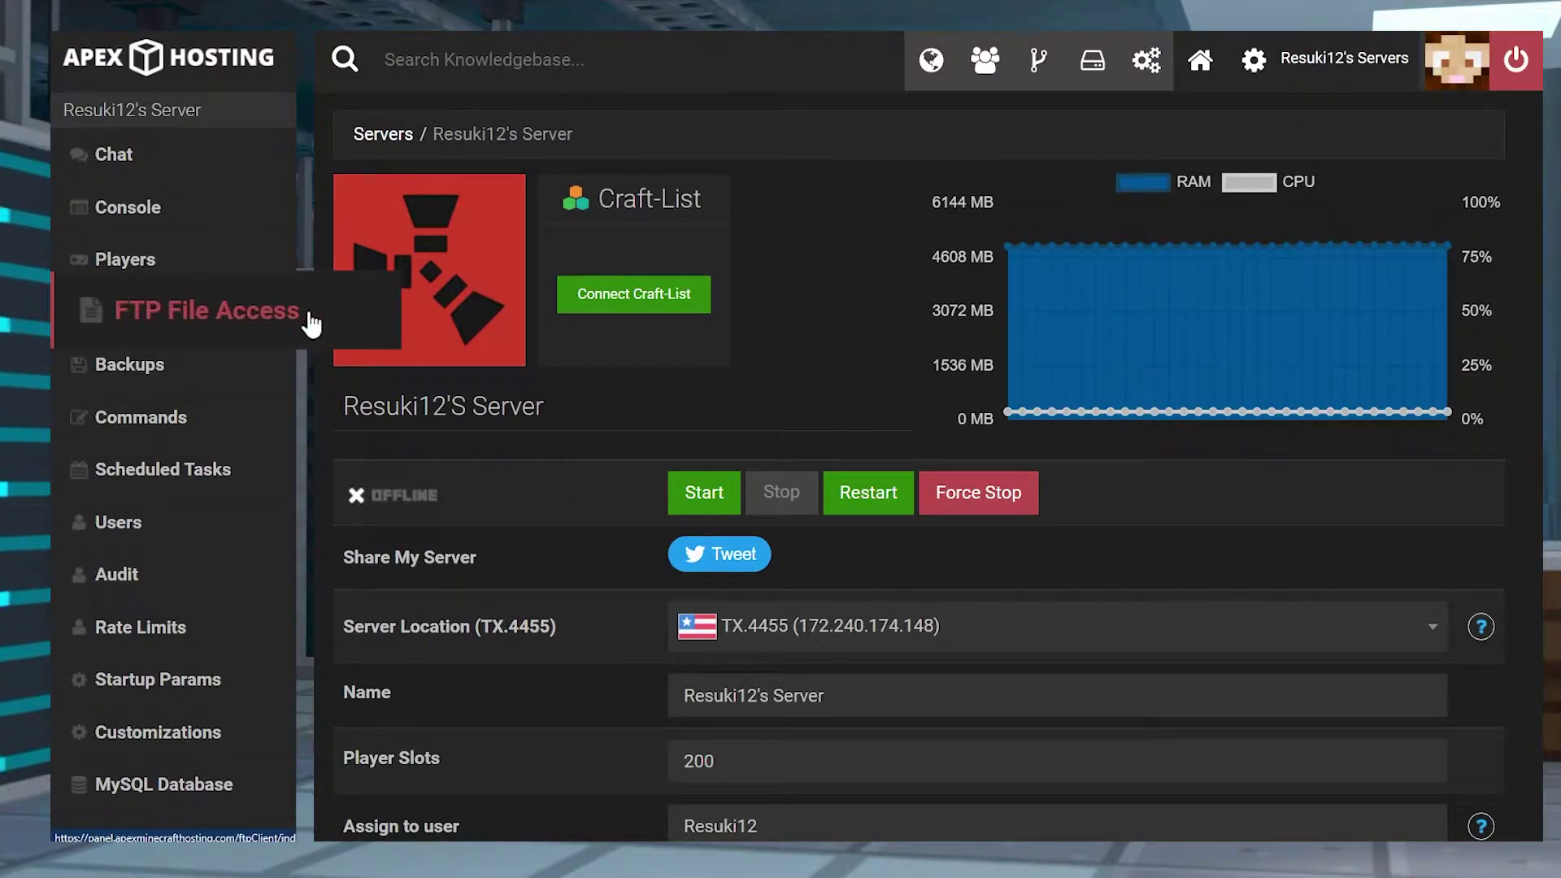
pyautogui.click(222, 317)
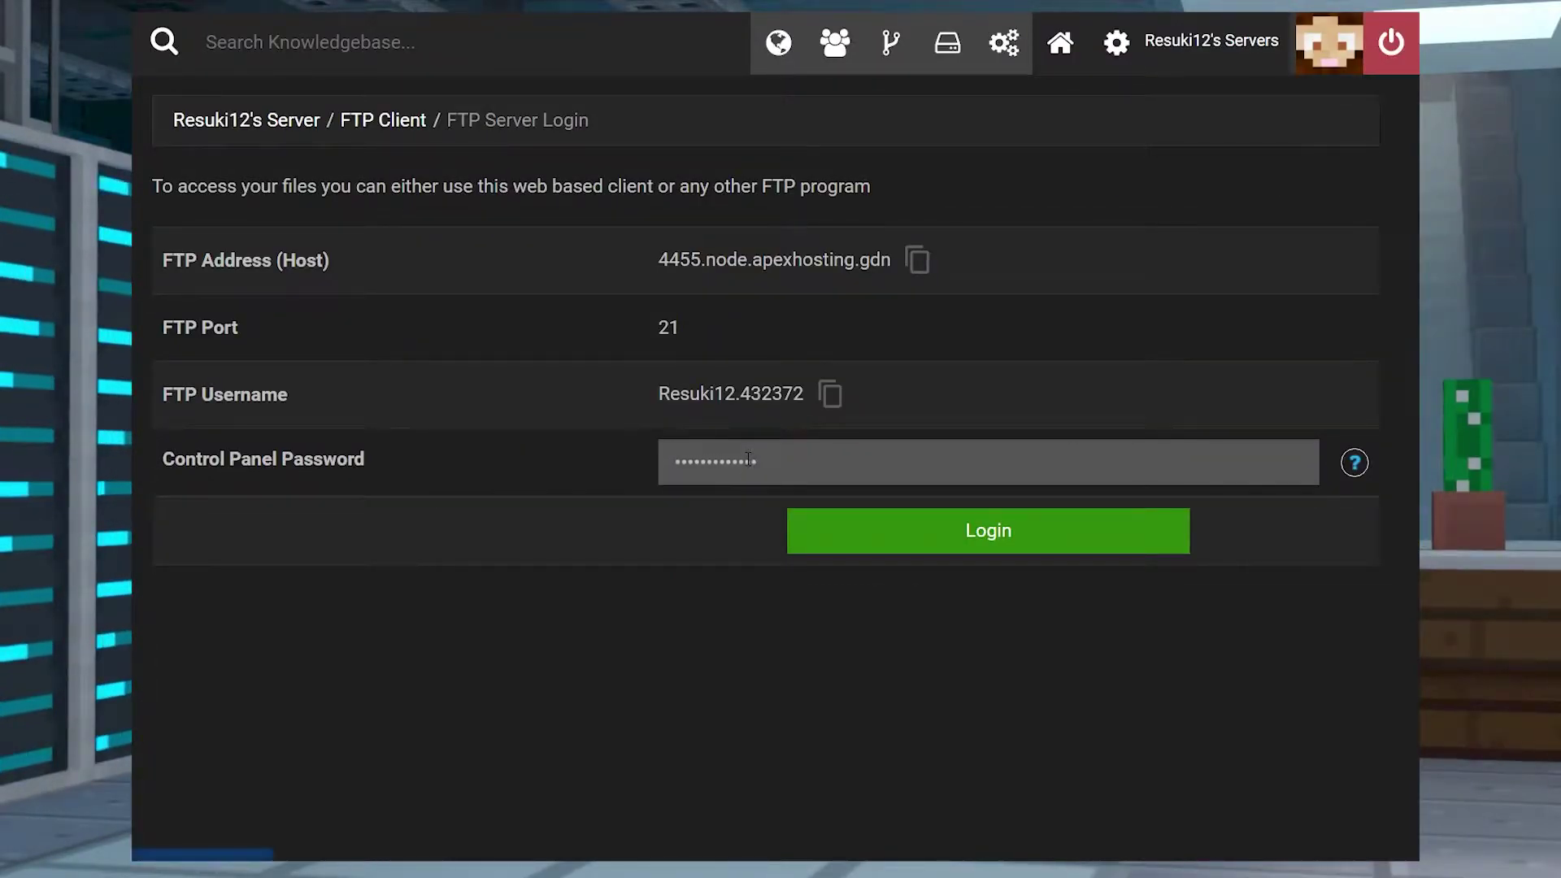
# Log in to the web FTP client and open the server > rust_1673990 folder.
pyautogui.press('Return')
pyautogui.scroll(-1, 447, 377)
pyautogui.scroll(-1, 345, 530)
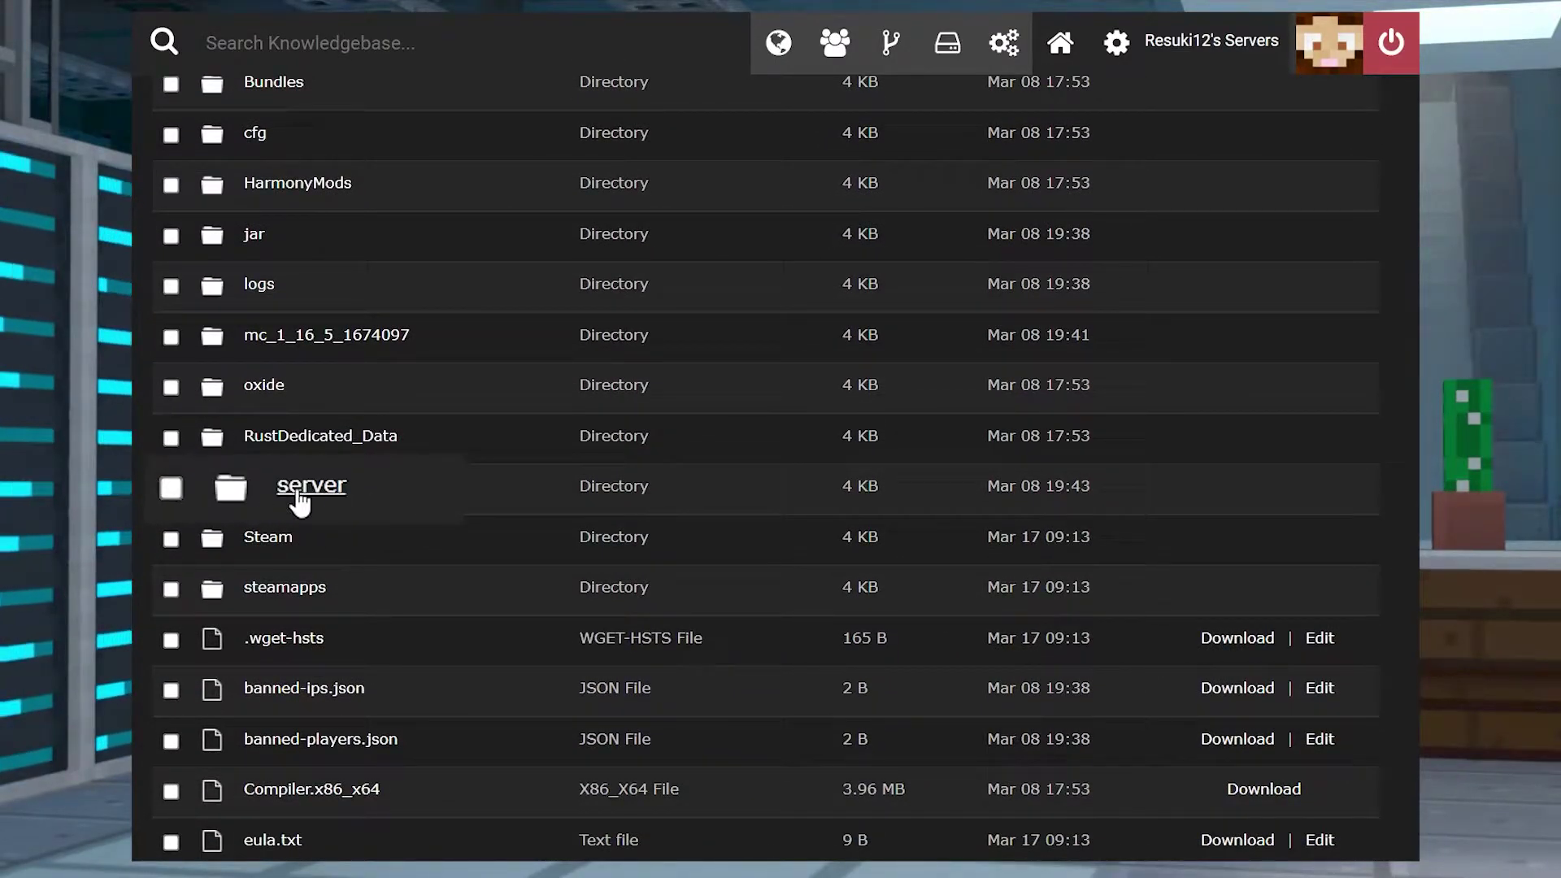
pyautogui.click(311, 487)
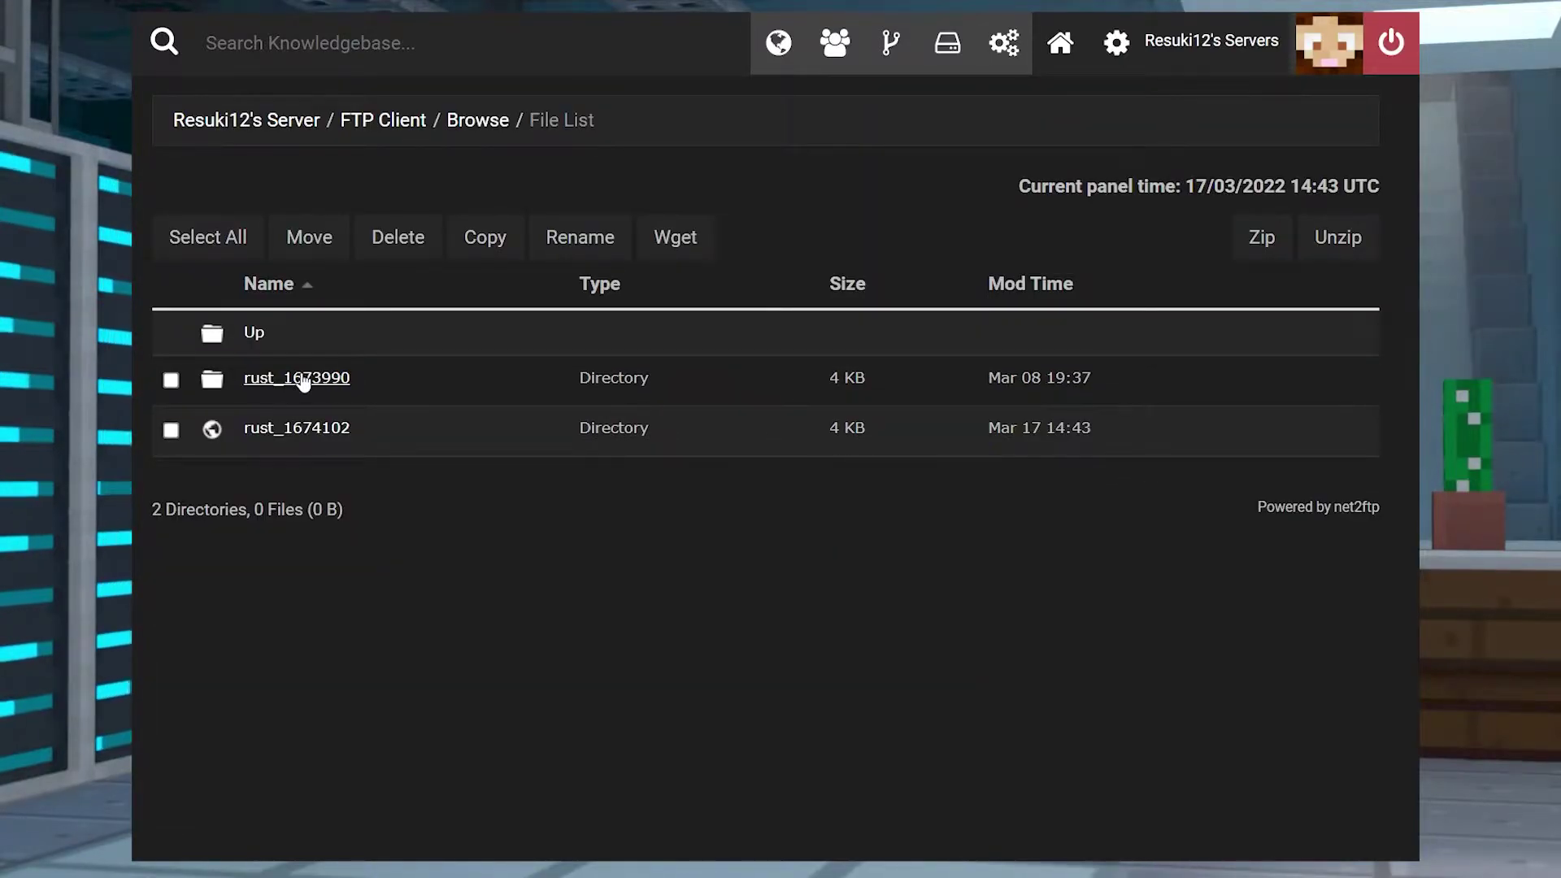
pyautogui.click(302, 380)
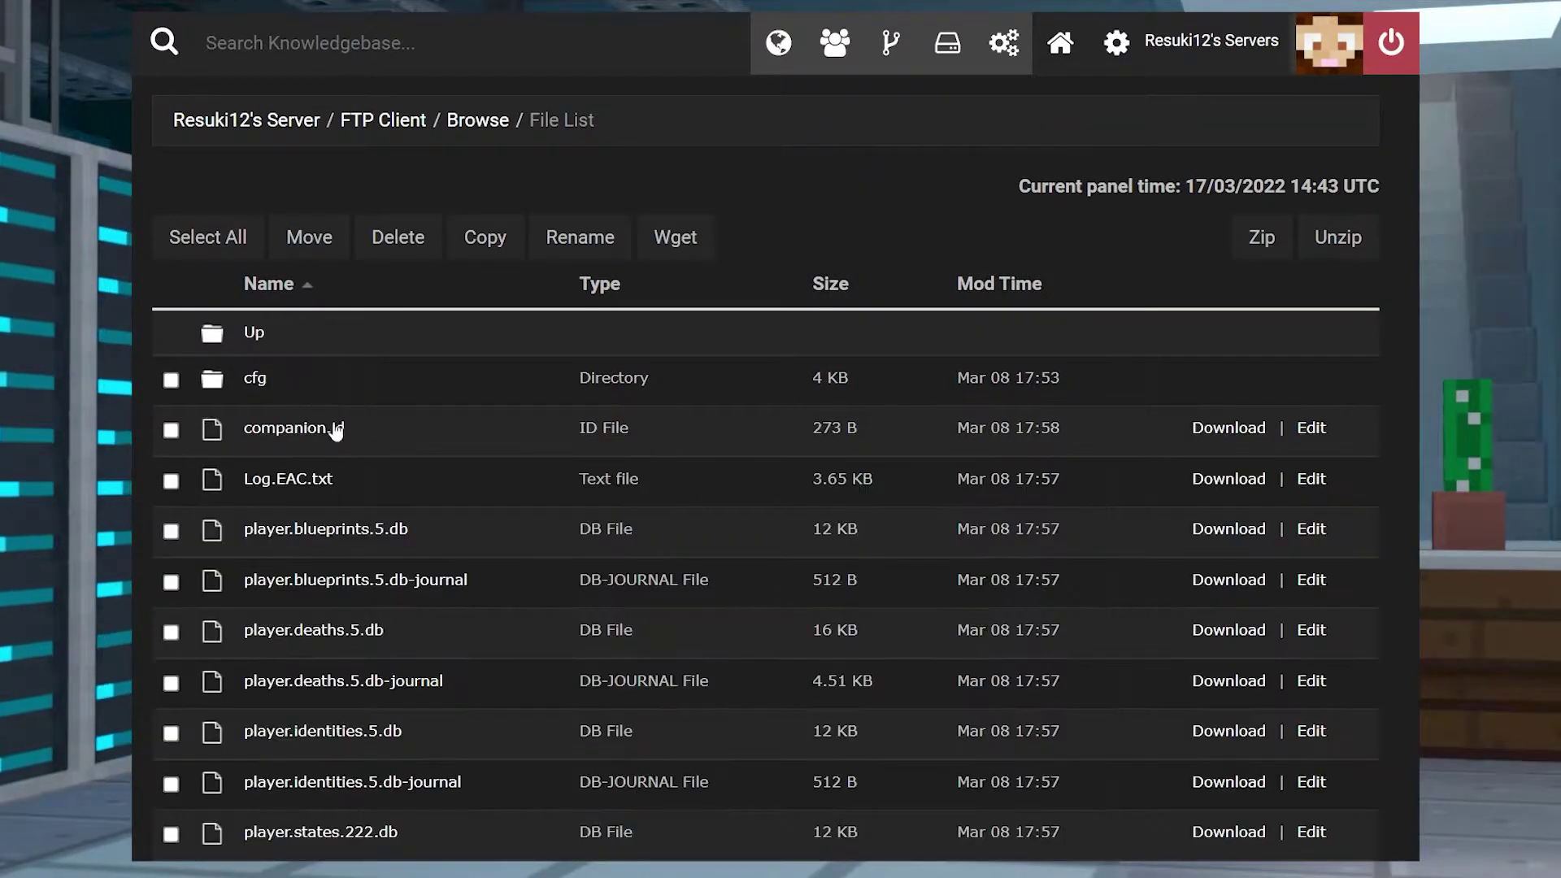
# Tick the ten player files: blueprints, deaths, identities, states and tokens .db plus journals.
pyautogui.scroll(-3, 494, 625)
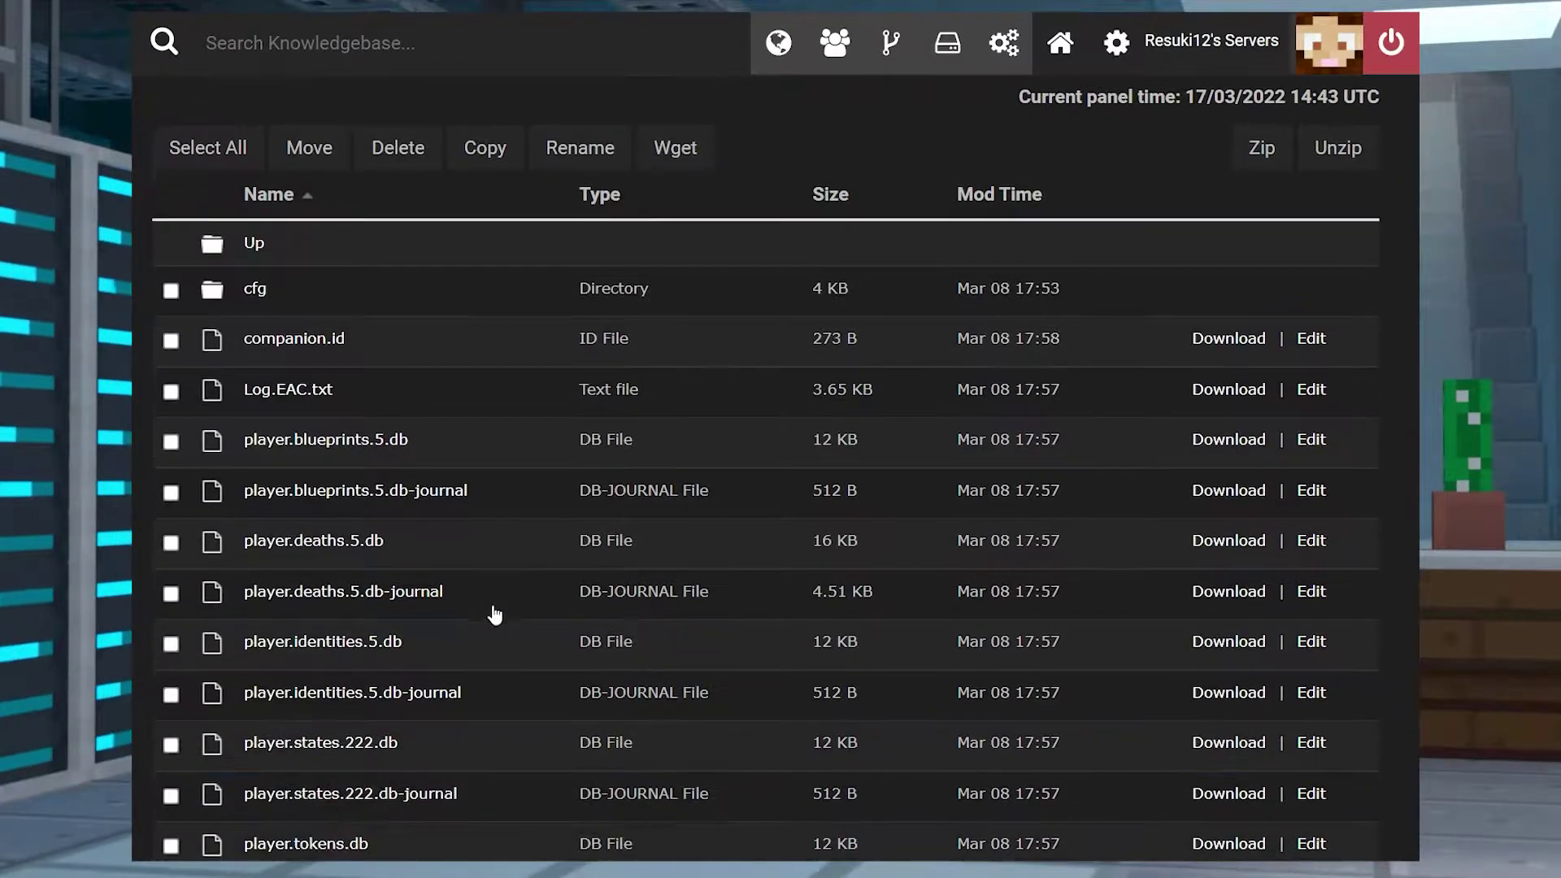
pyautogui.click(171, 262)
pyautogui.click(171, 313)
pyautogui.click(171, 363)
pyautogui.click(171, 413)
pyautogui.click(171, 465)
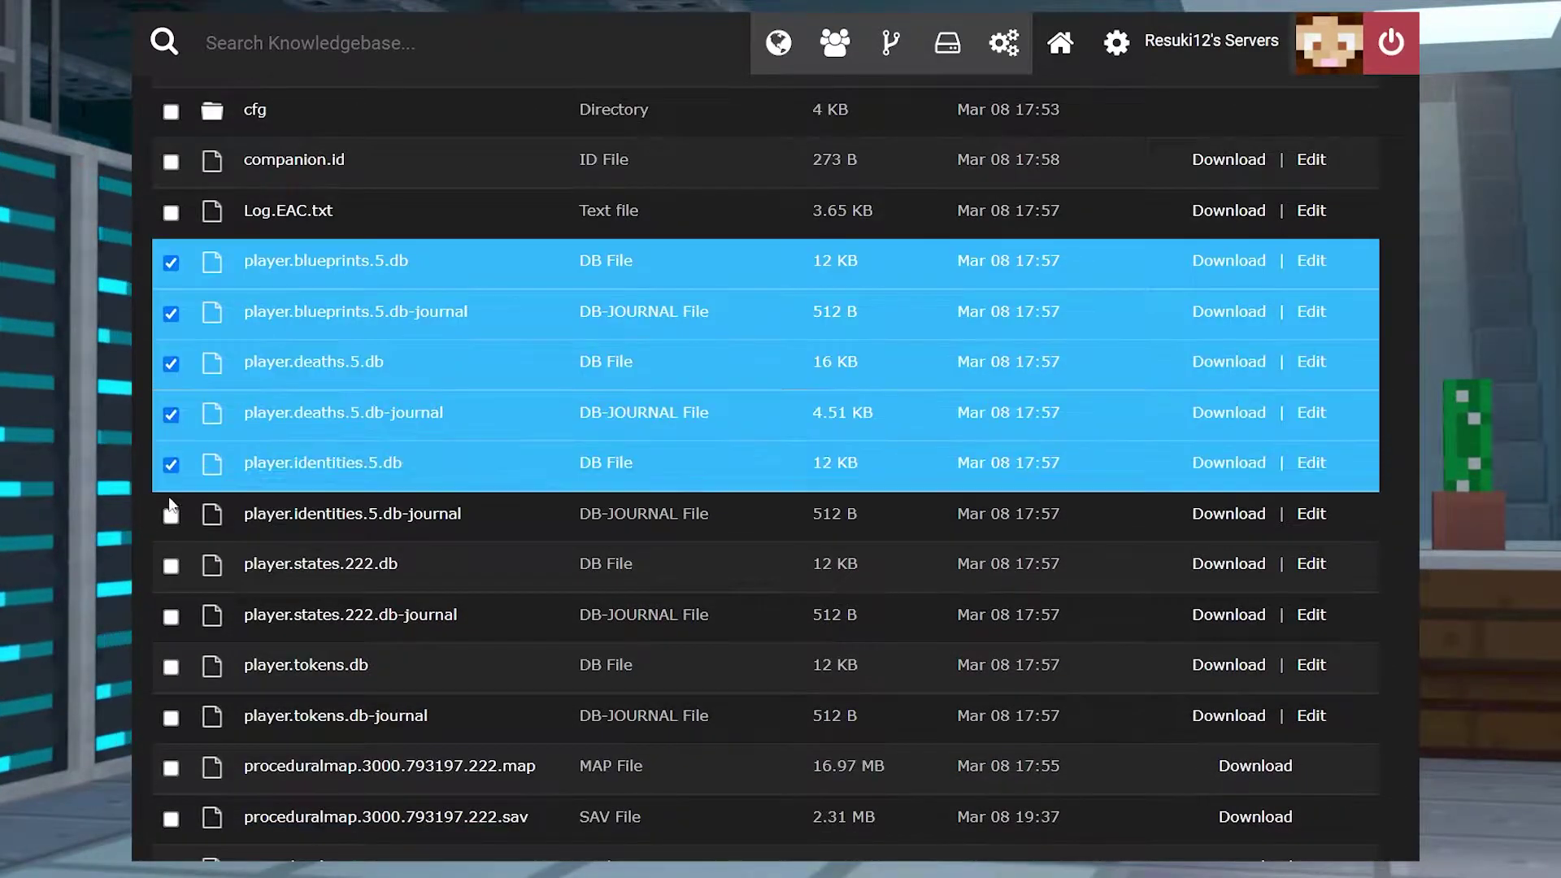
pyautogui.click(171, 515)
pyautogui.click(171, 565)
pyautogui.click(171, 615)
pyautogui.scroll(-1, 171, 618)
pyautogui.click(170, 576)
pyautogui.click(171, 628)
# Delete the marked player database files.
pyautogui.scroll(3, 307, 610)
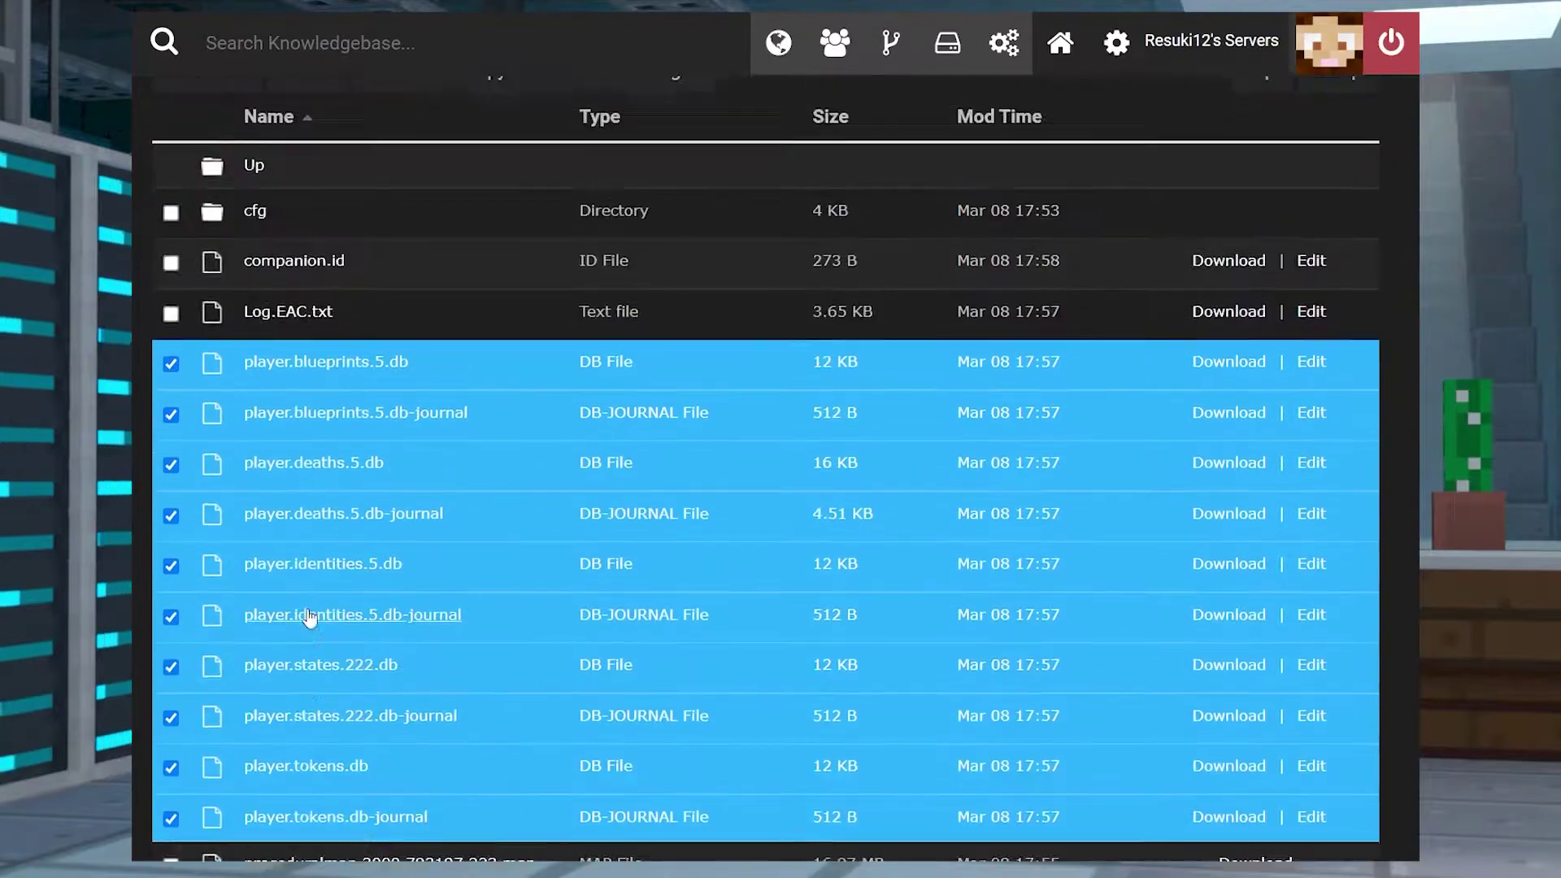
pyautogui.scroll(-4, 453, 447)
pyautogui.scroll(5, 374, 404)
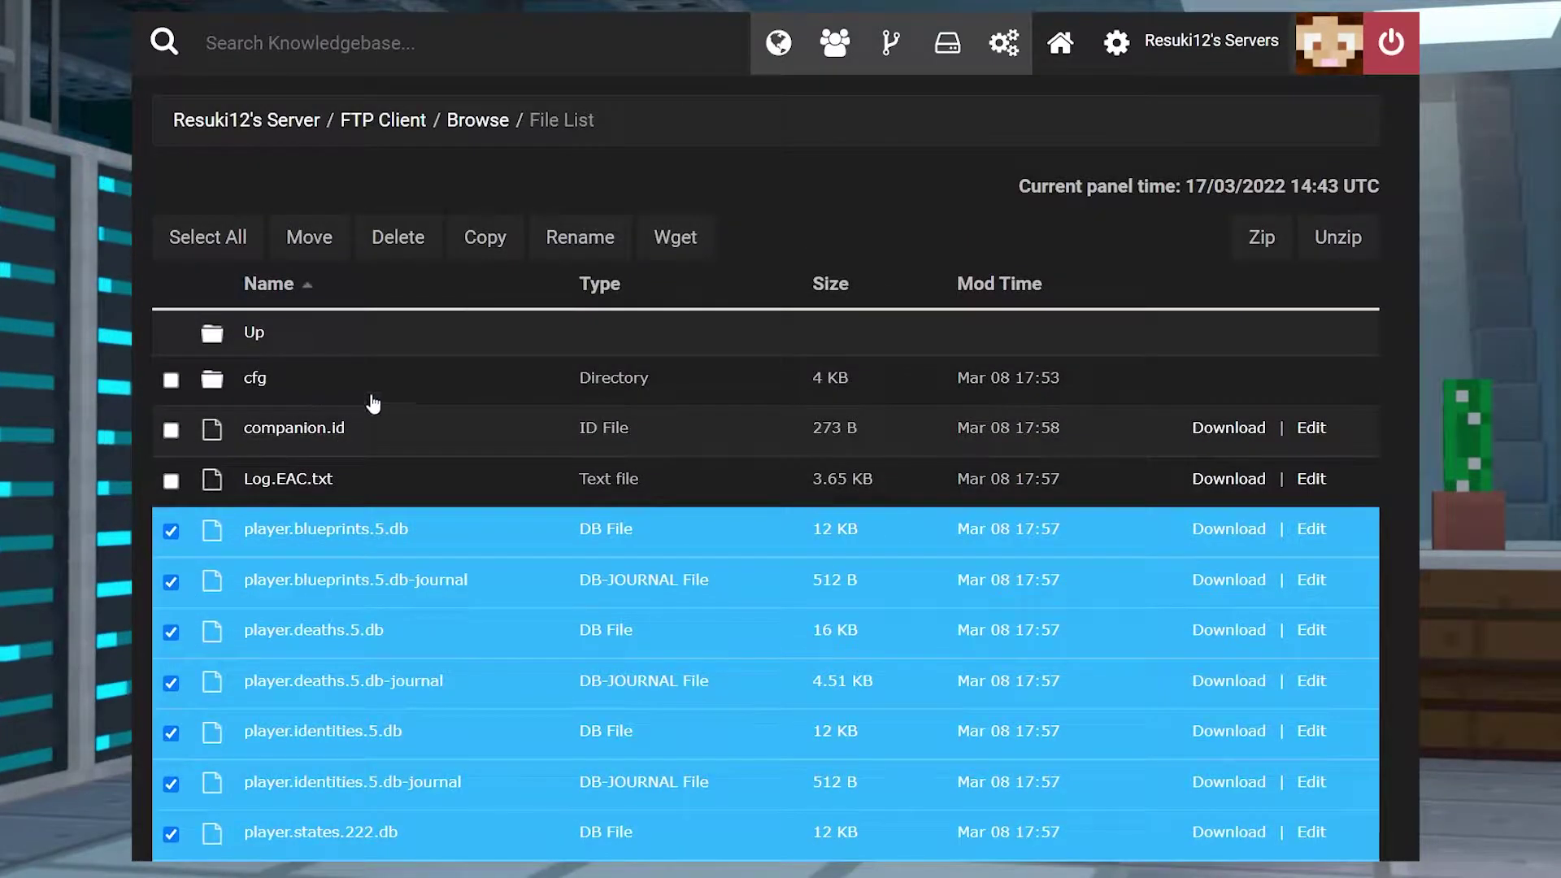
pyautogui.click(397, 237)
# Confirm deleting the ten player files, review the log, then return to the server overview.
pyautogui.click(205, 692)
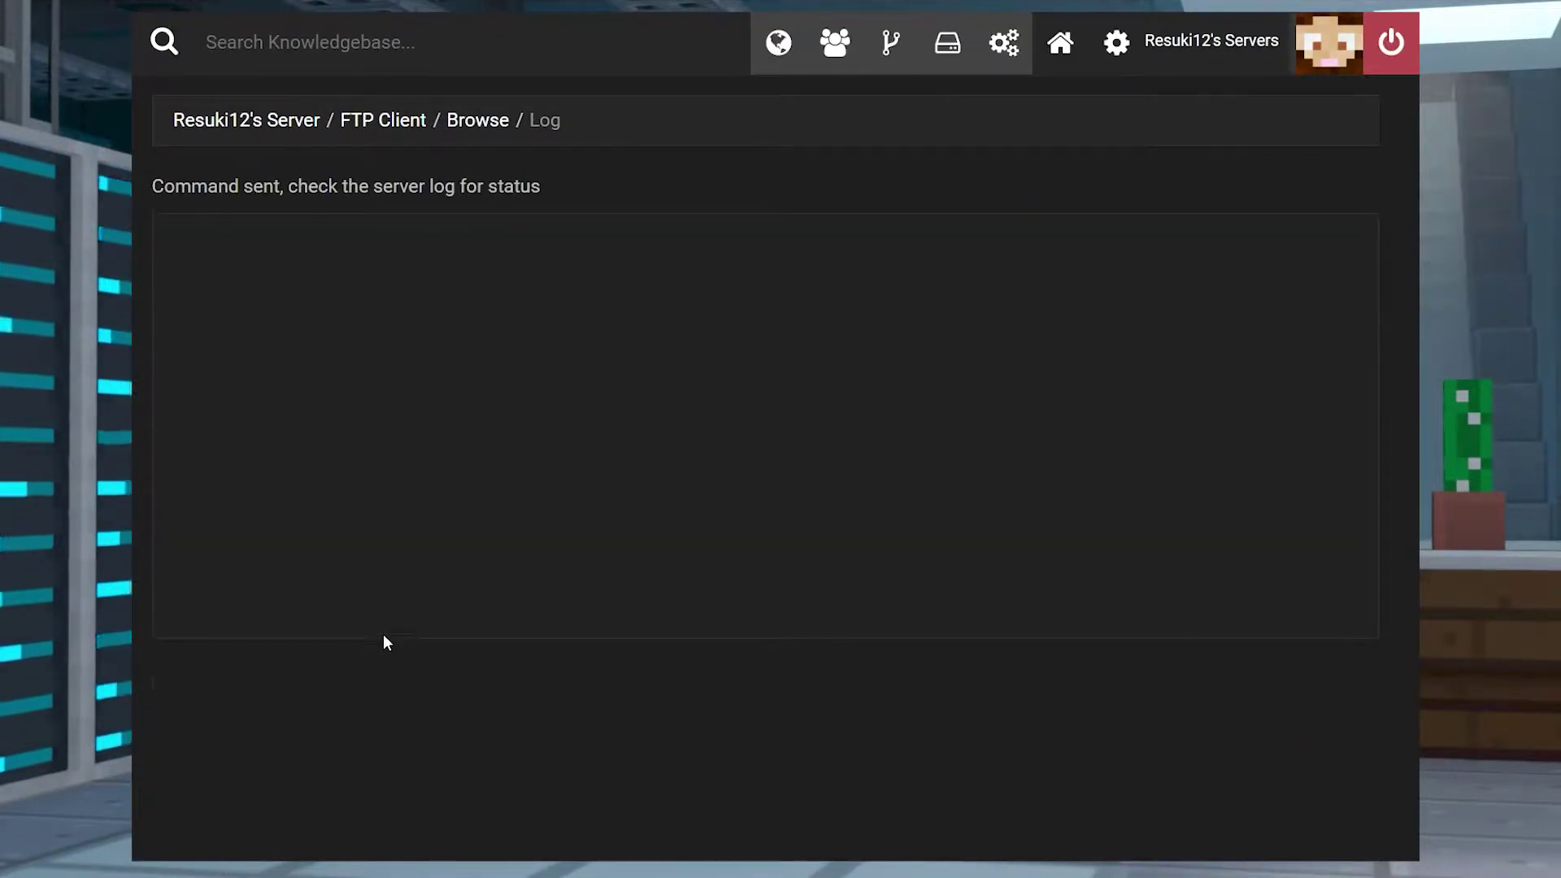
pyautogui.moveTo(529, 549); pyautogui.dragTo(186, 257)
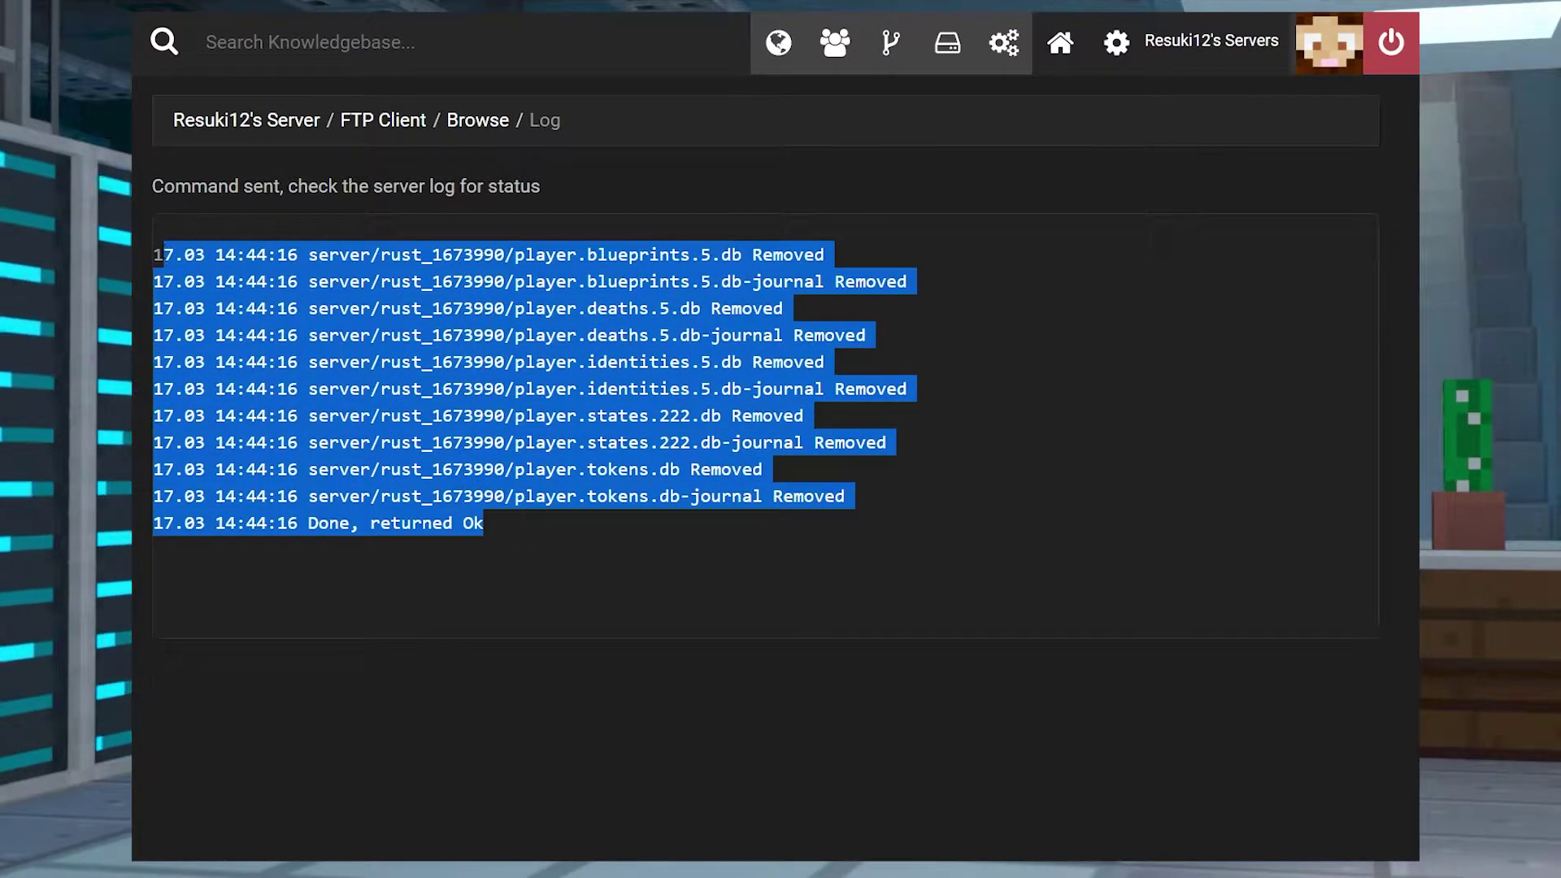
pyautogui.click(499, 491)
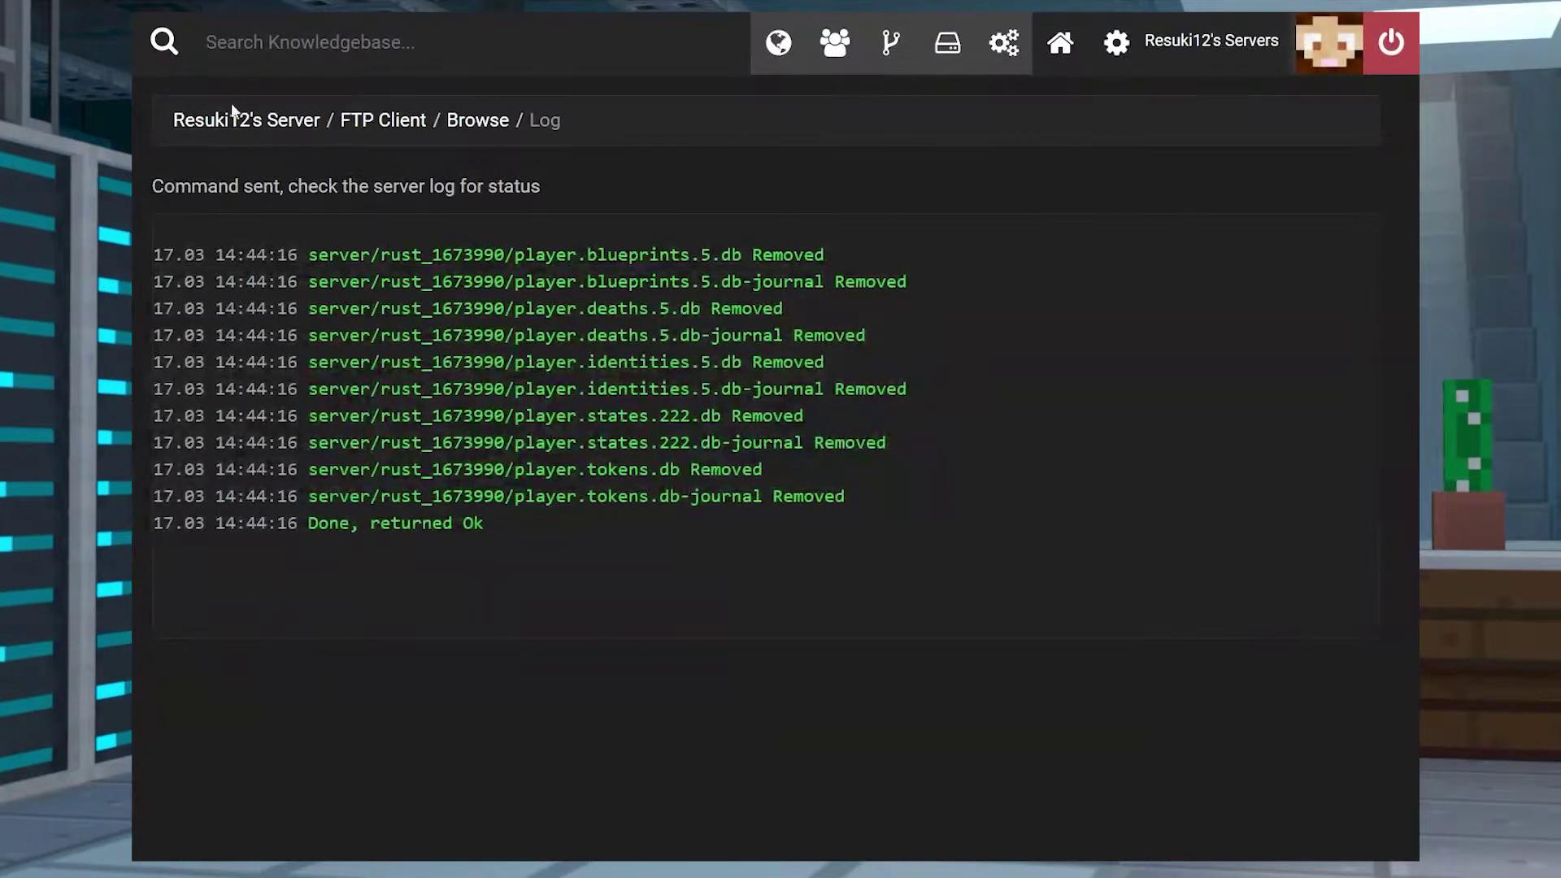
pyautogui.click(262, 122)
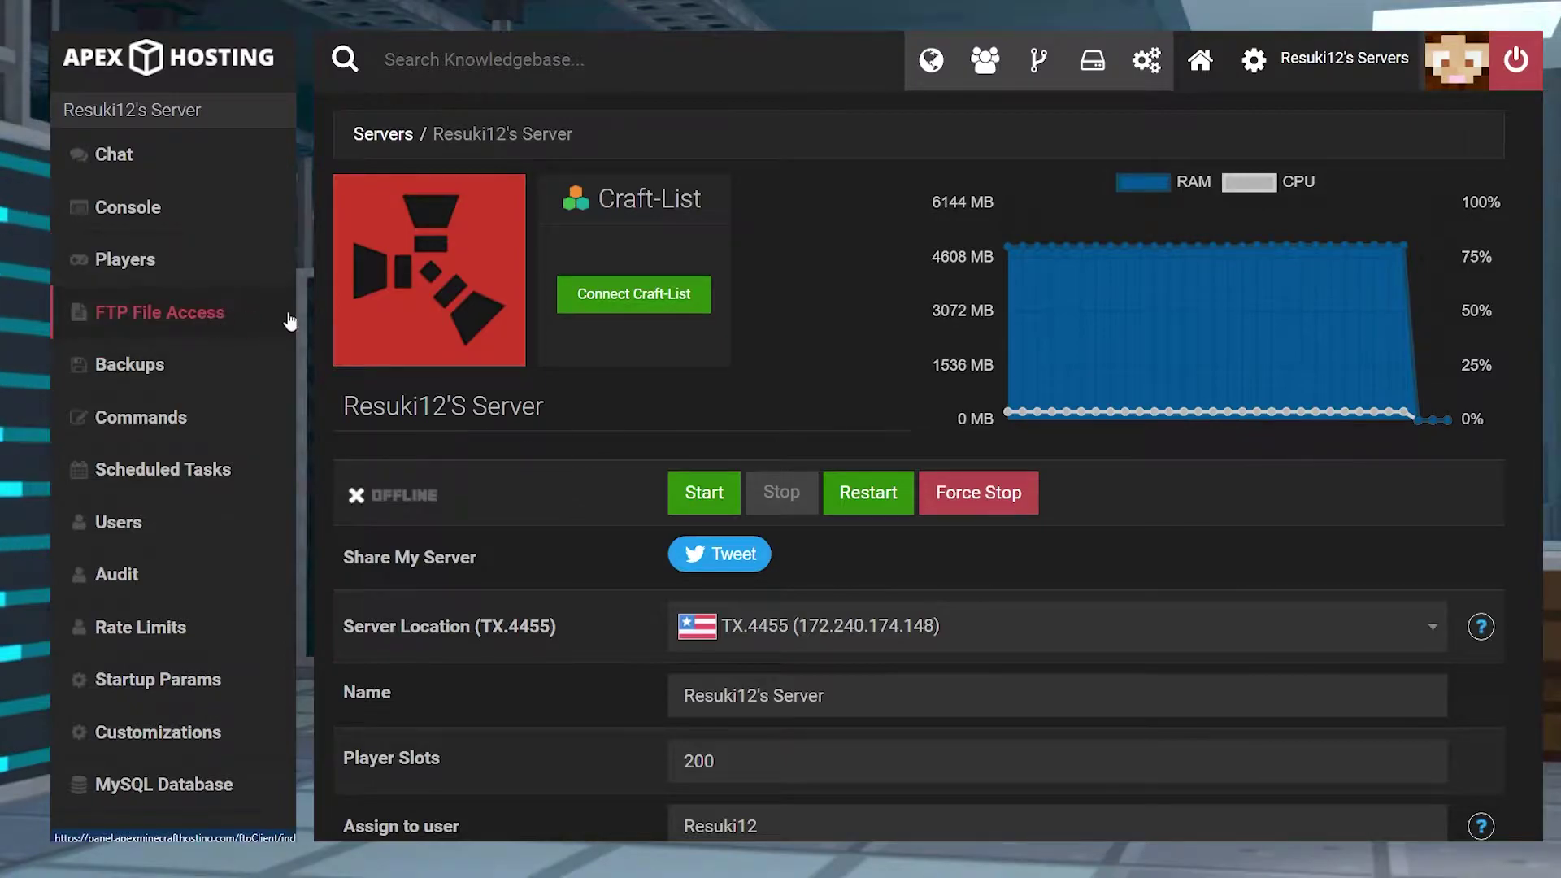
# Log back into the FTP client, open server > rust_1673990 and tick the proceduralmap .map file.
pyautogui.click(213, 322)
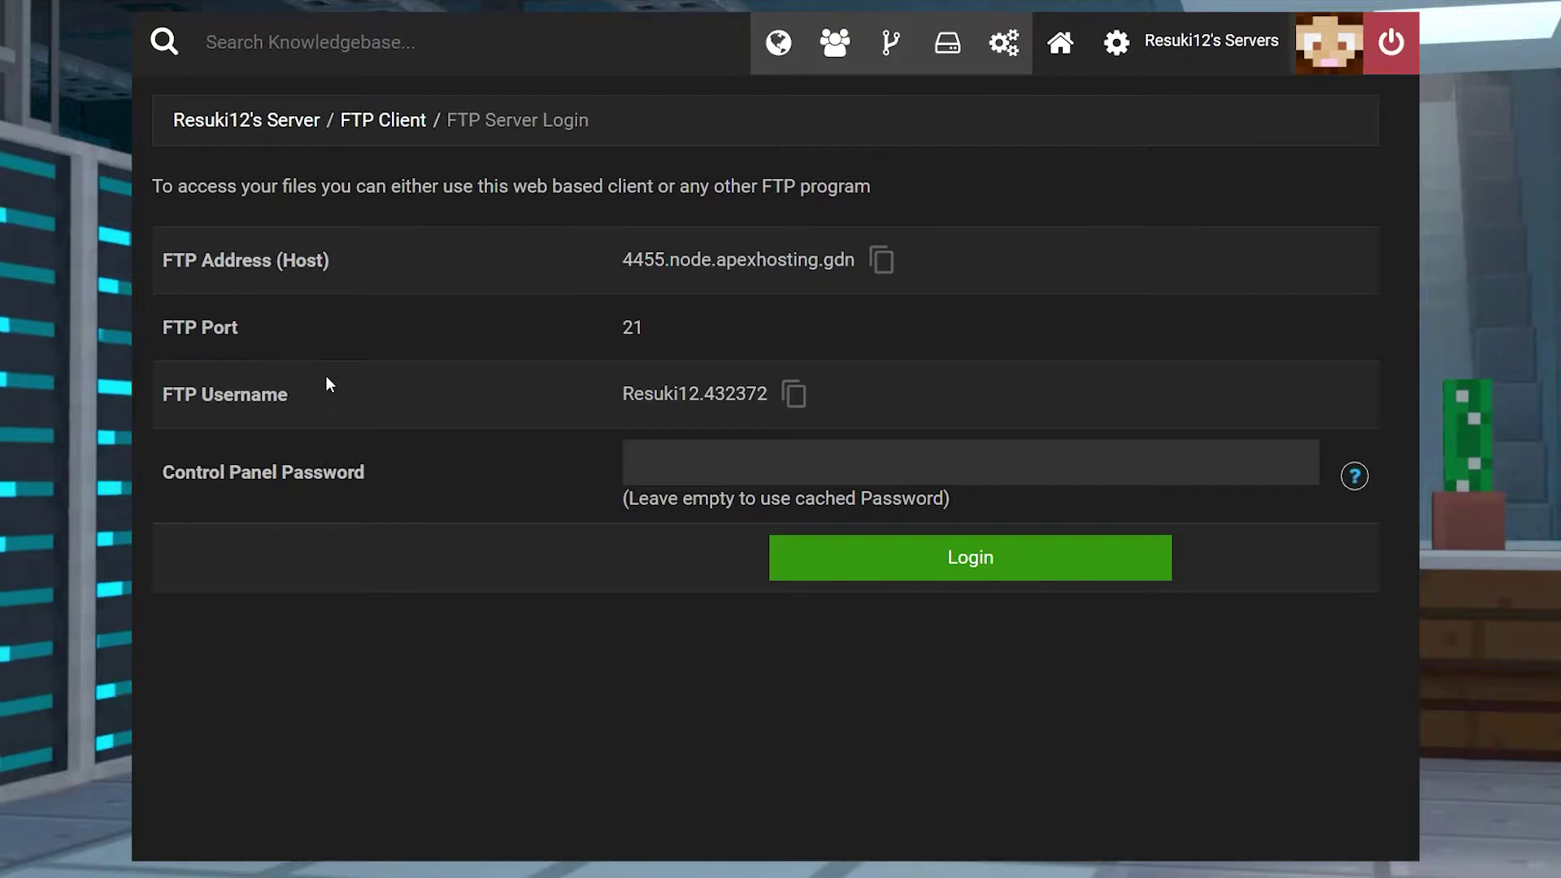
pyautogui.click(955, 567)
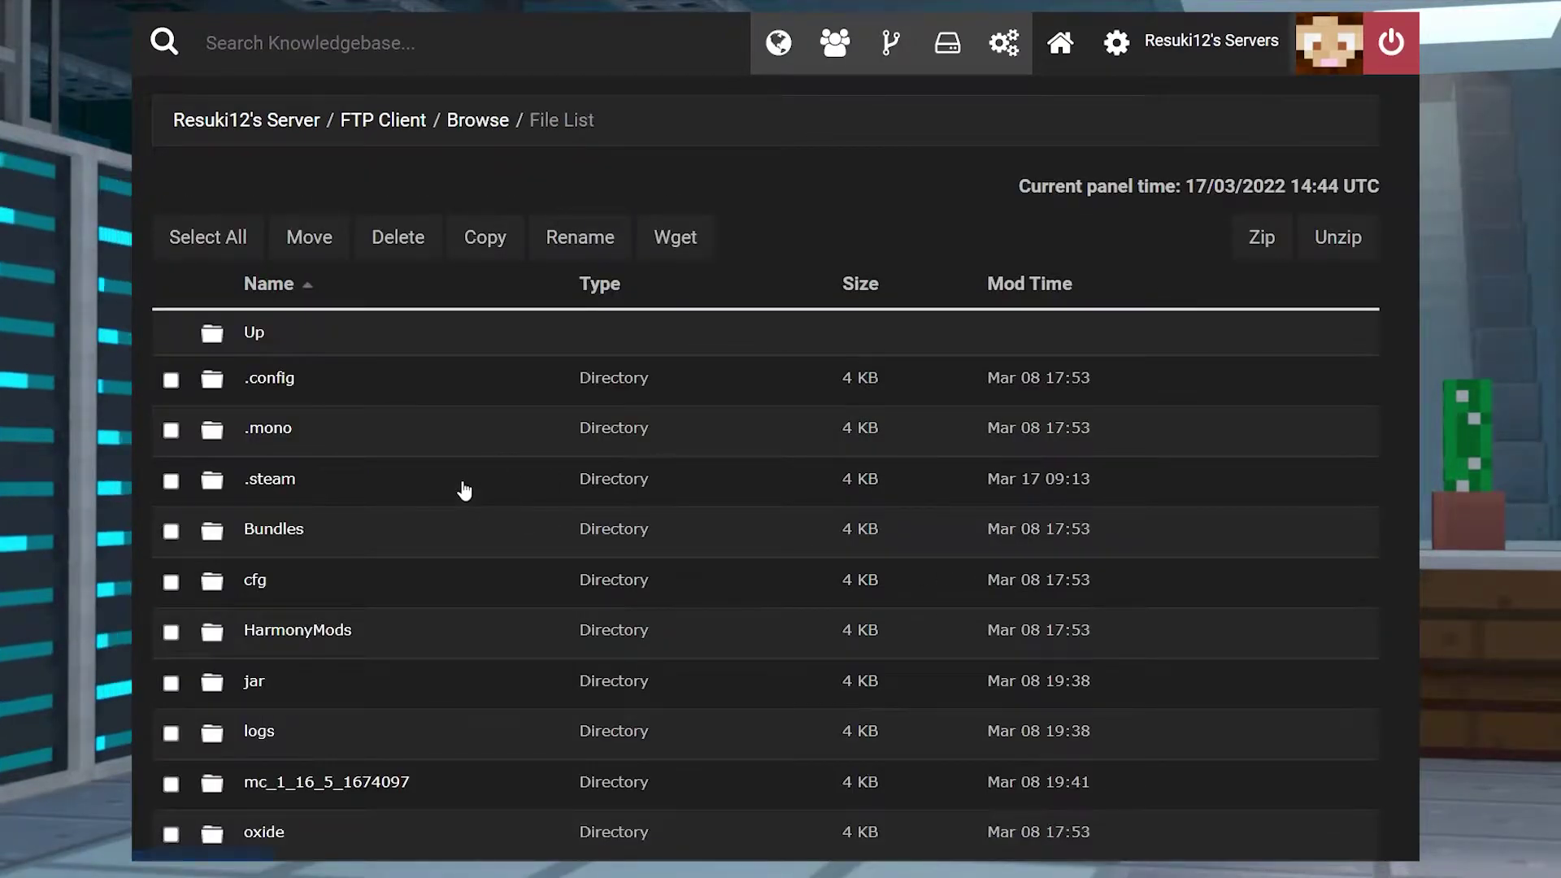
pyautogui.scroll(-4, 461, 488)
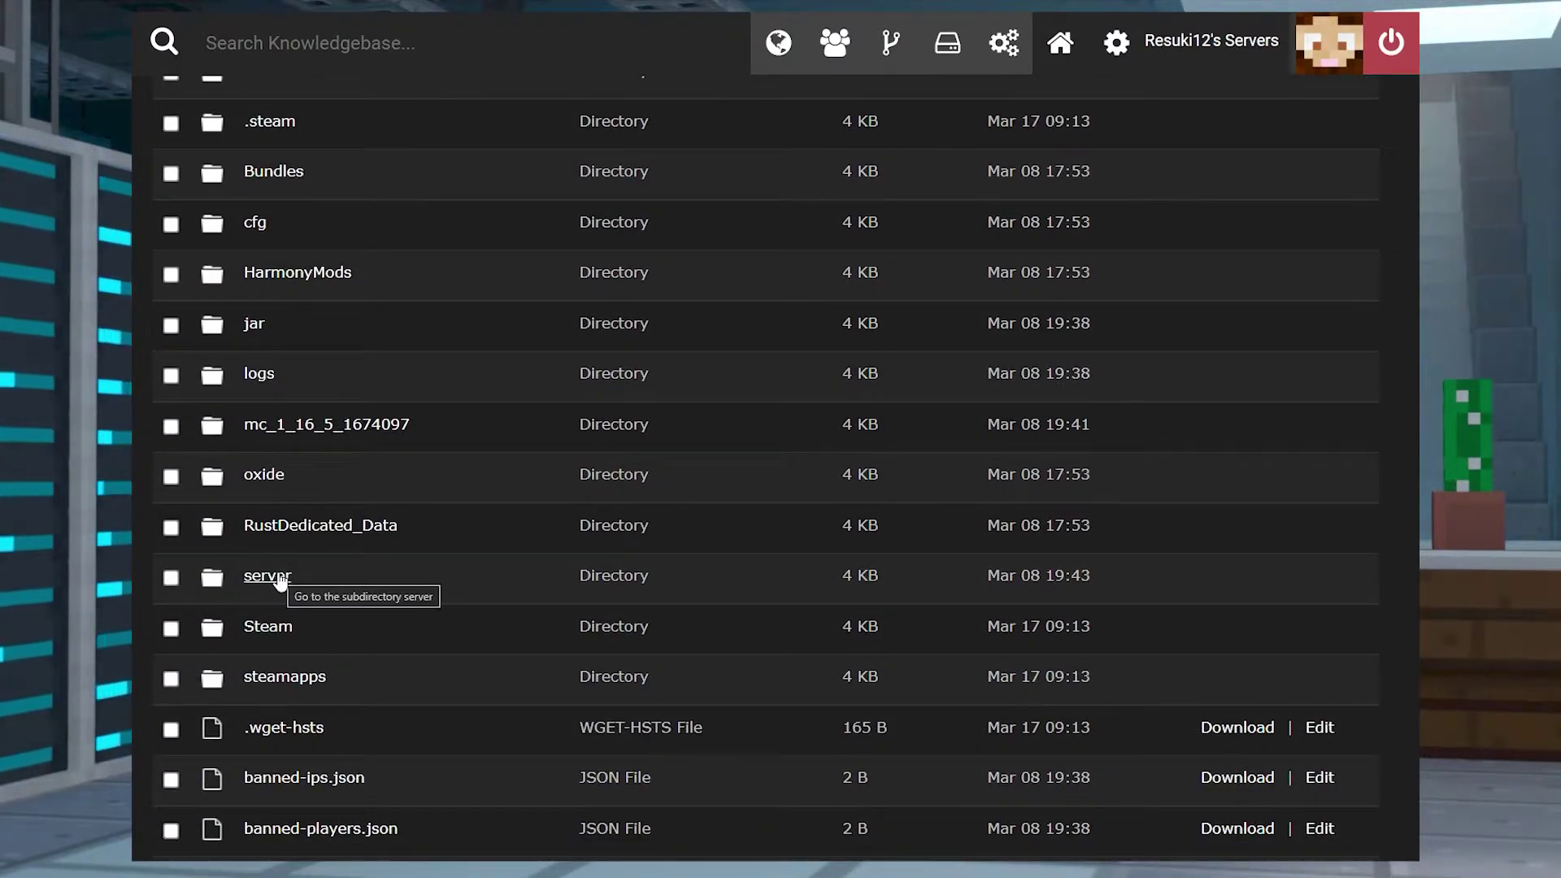
pyautogui.click(279, 579)
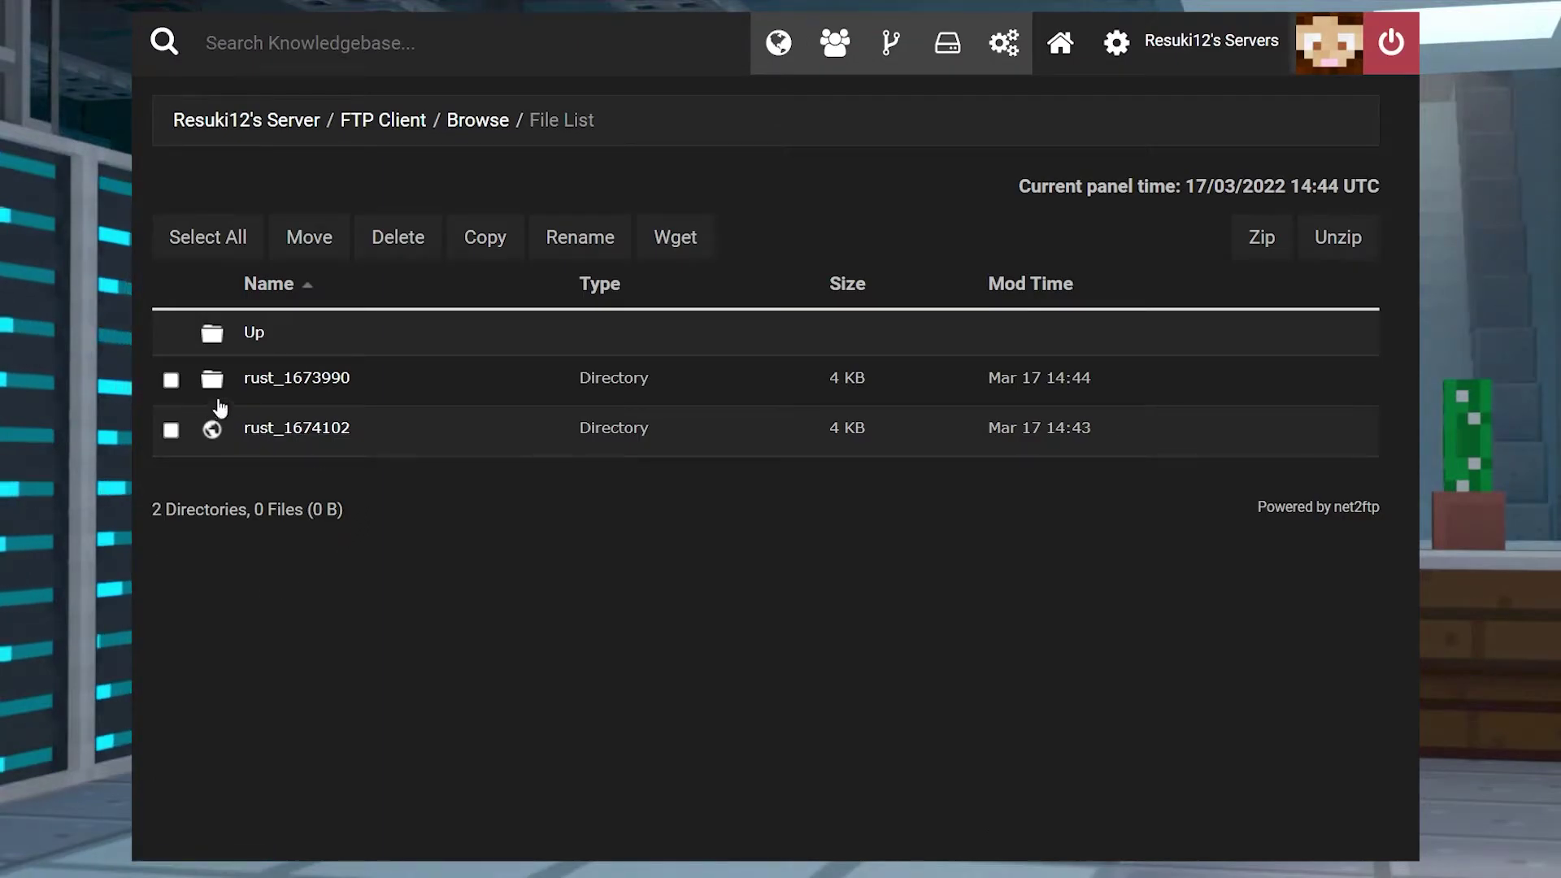
pyautogui.click(315, 384)
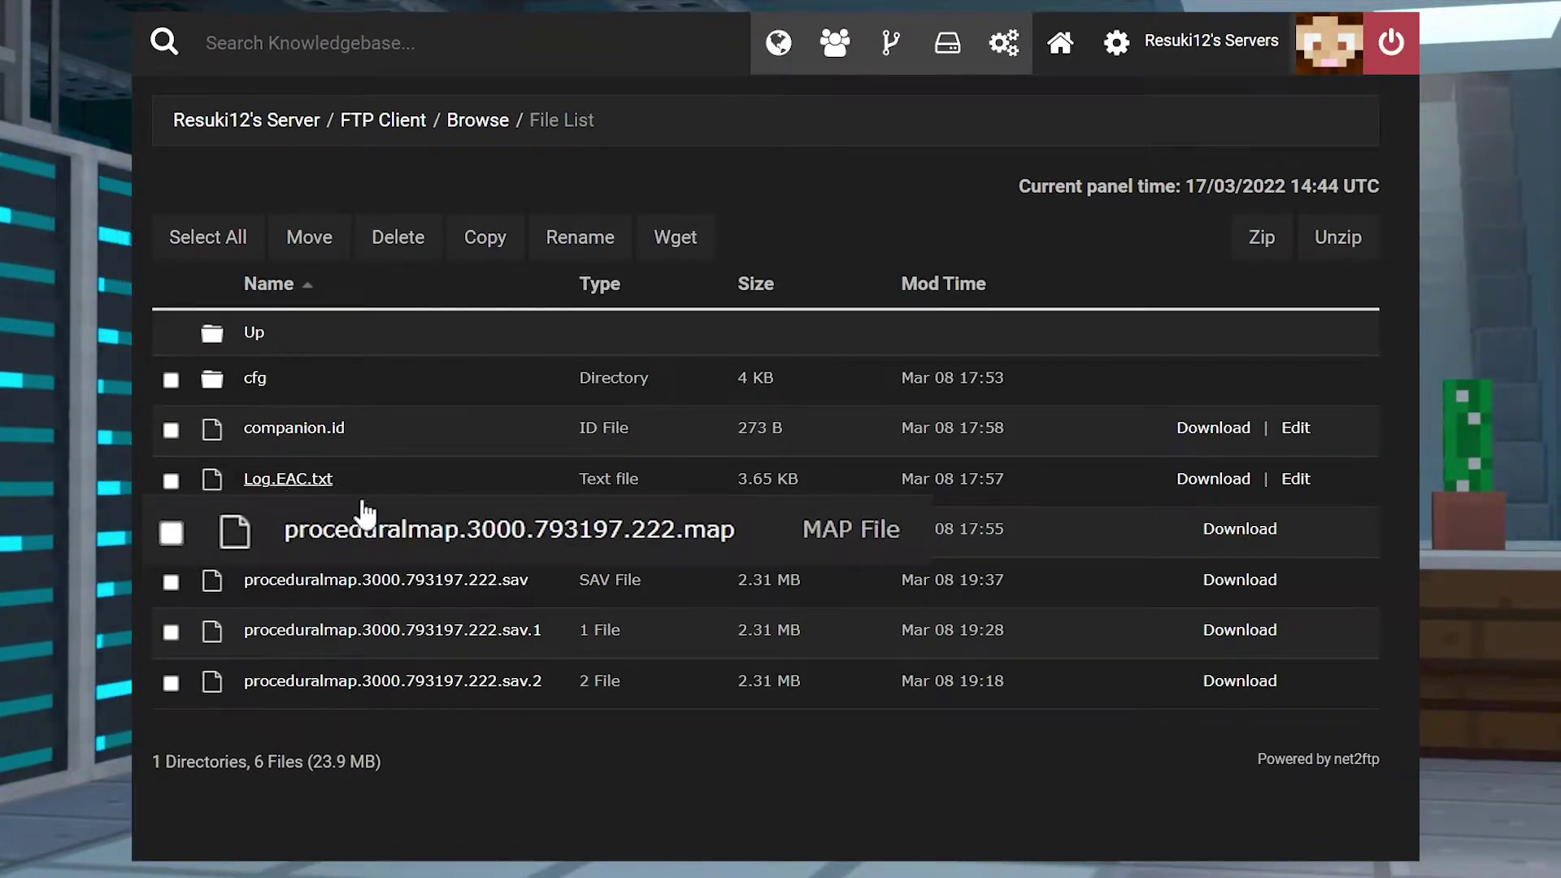
pyautogui.click(172, 533)
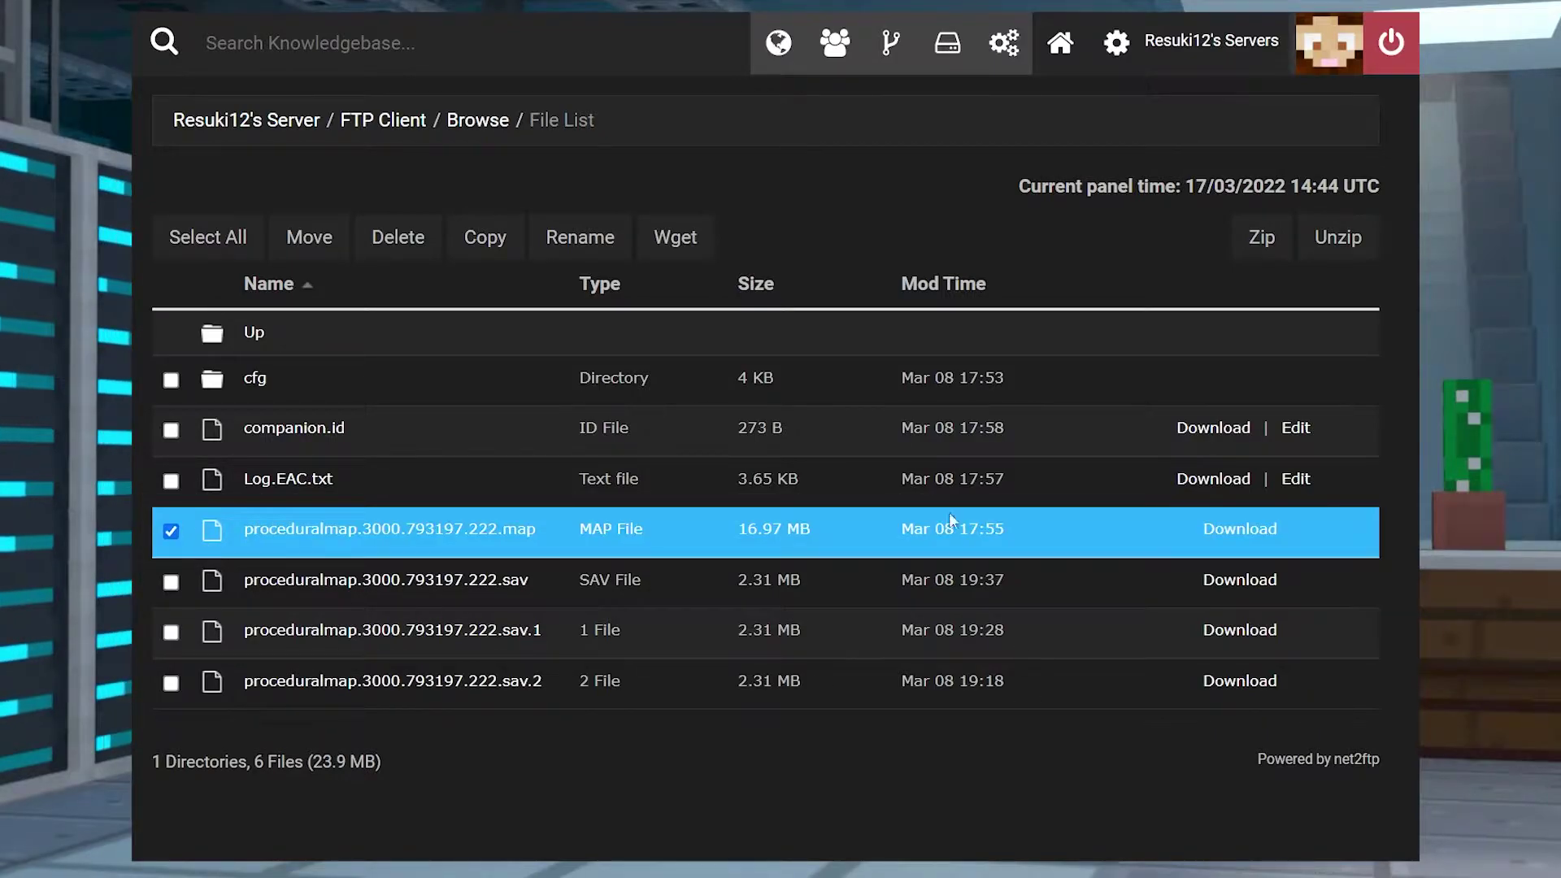
# Delete the marked procedural map file and start the server back up.
pyautogui.click(395, 240)
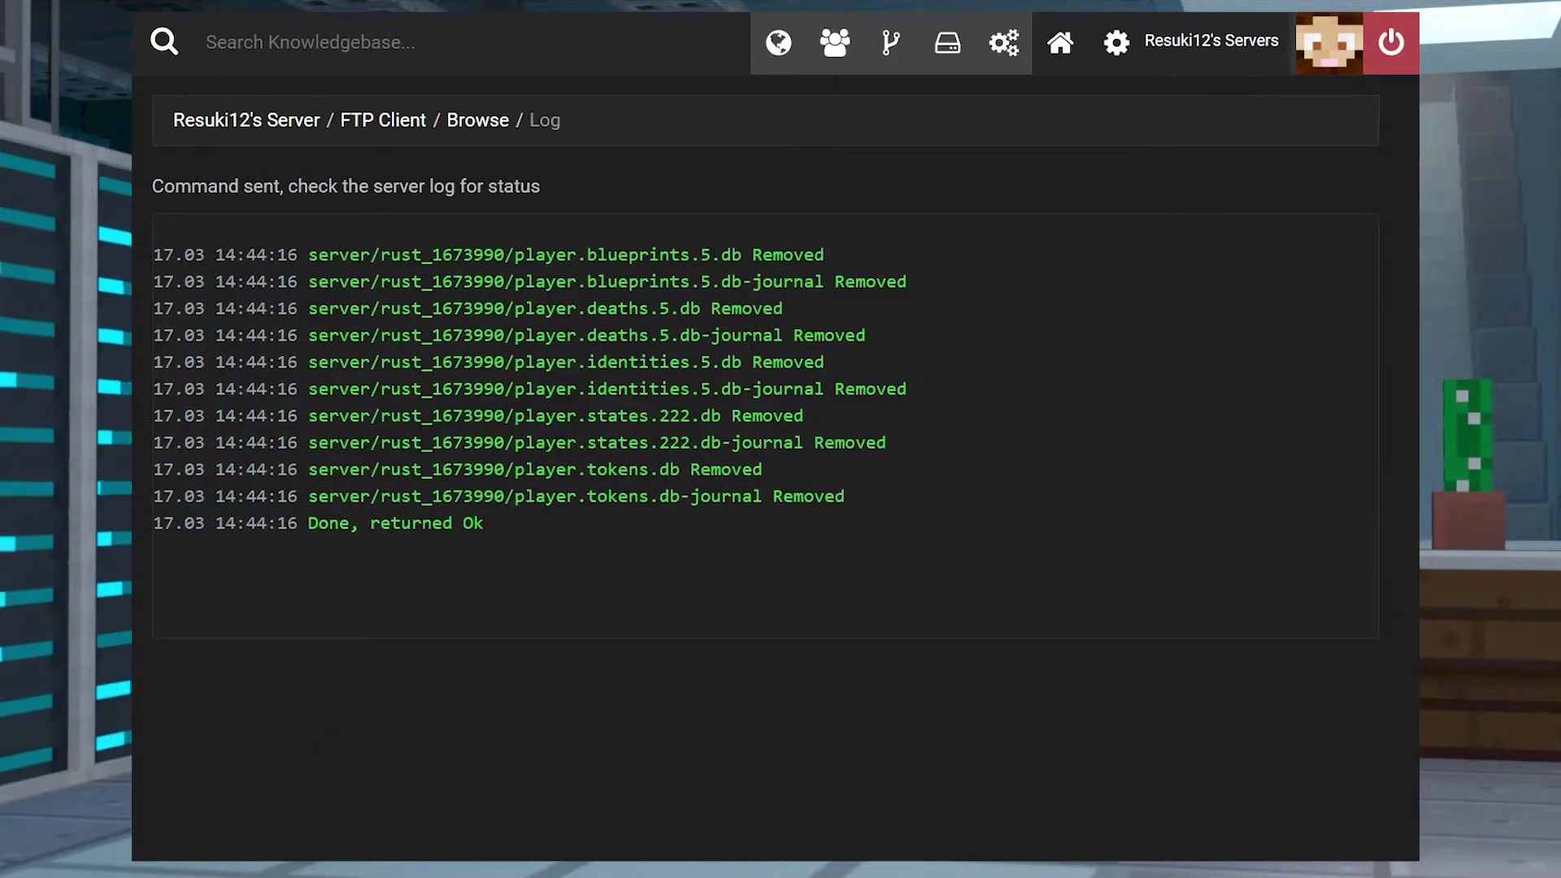
pyautogui.moveTo(523, 559); pyautogui.dragTo(643, 520)
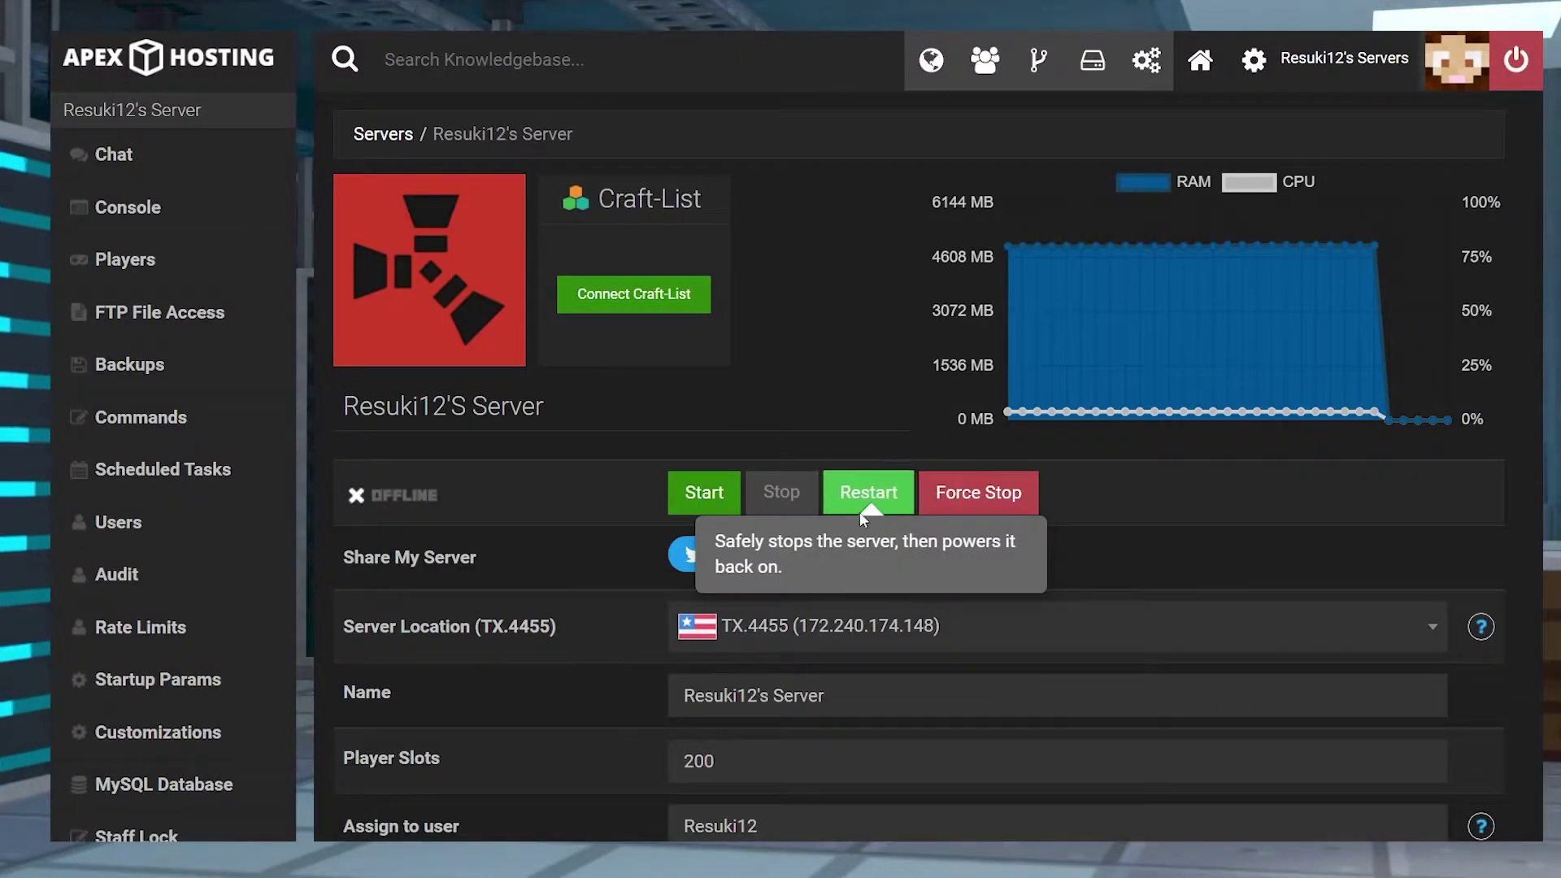
pyautogui.click(862, 512)
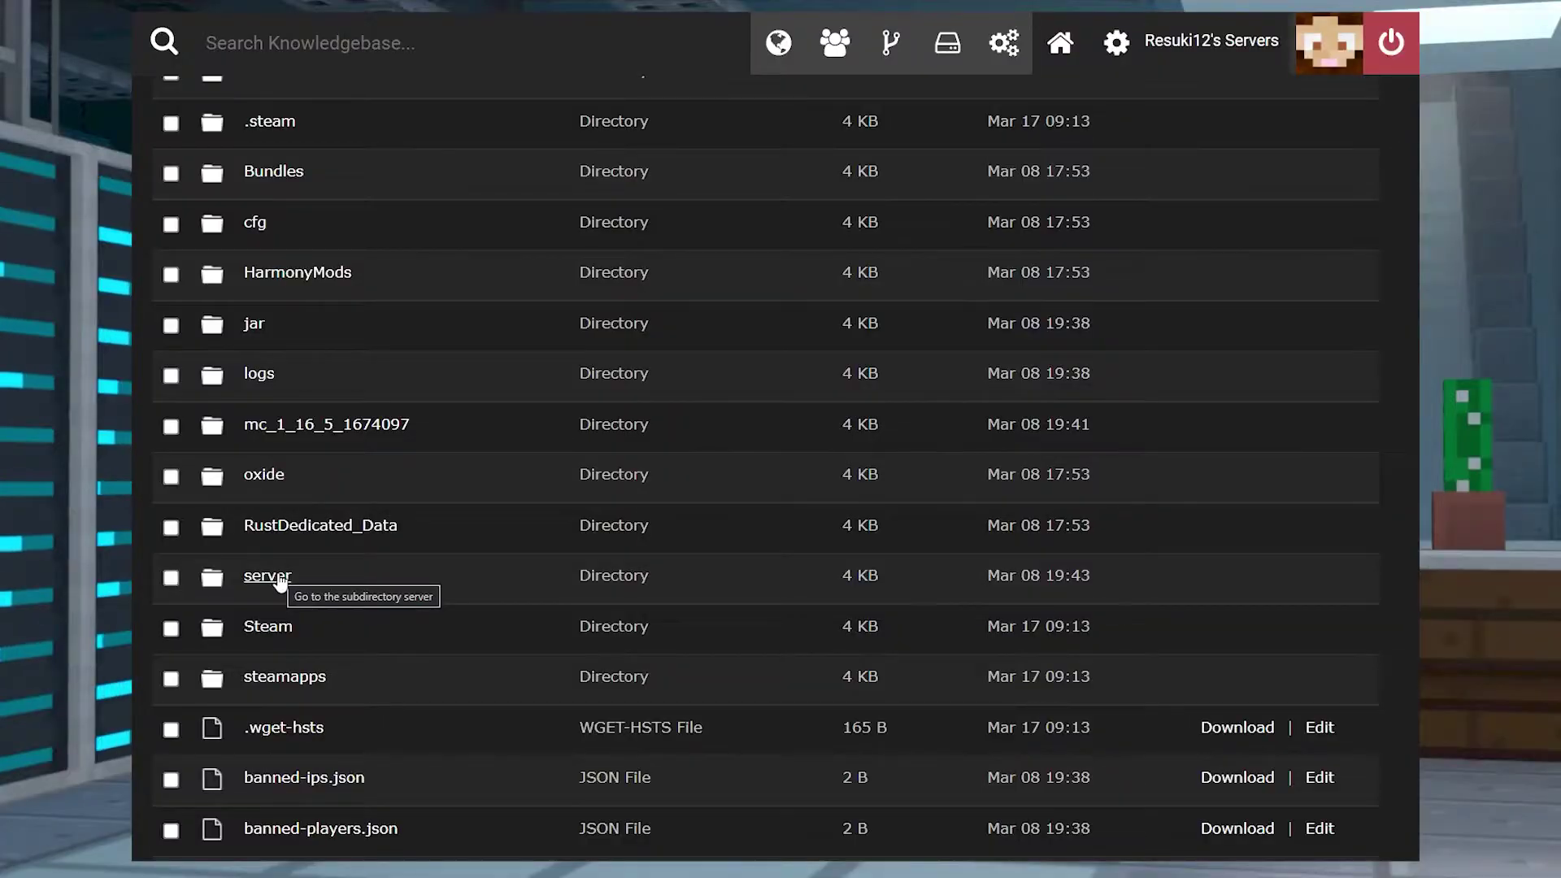
# Open server > rust_1673990 and replace the World Seed 793197 with 6115677.
pyautogui.click(269, 576)
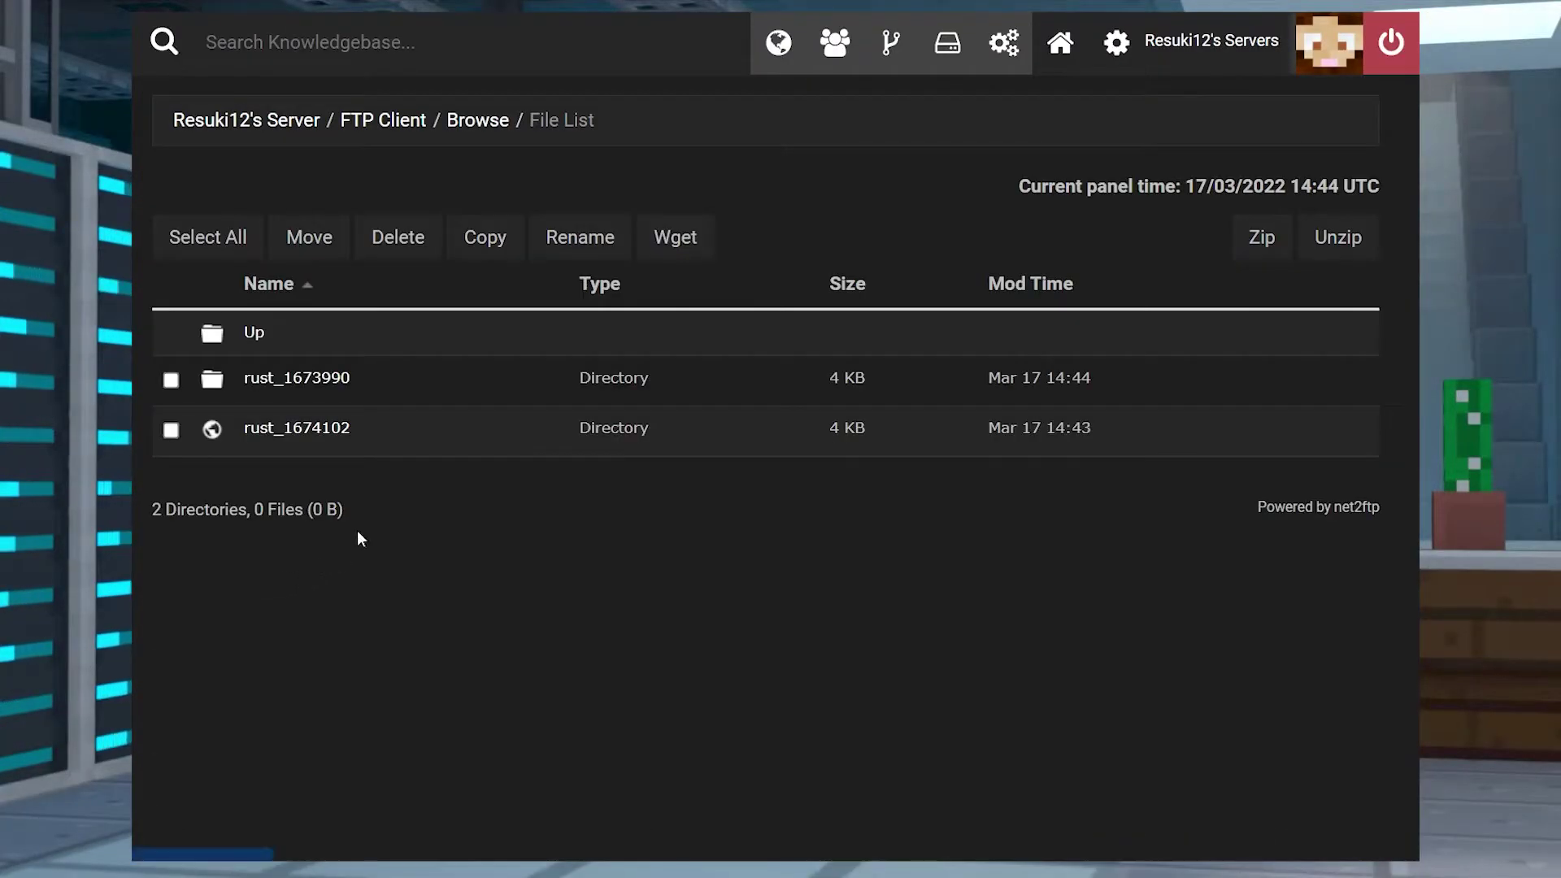
pyautogui.click(316, 379)
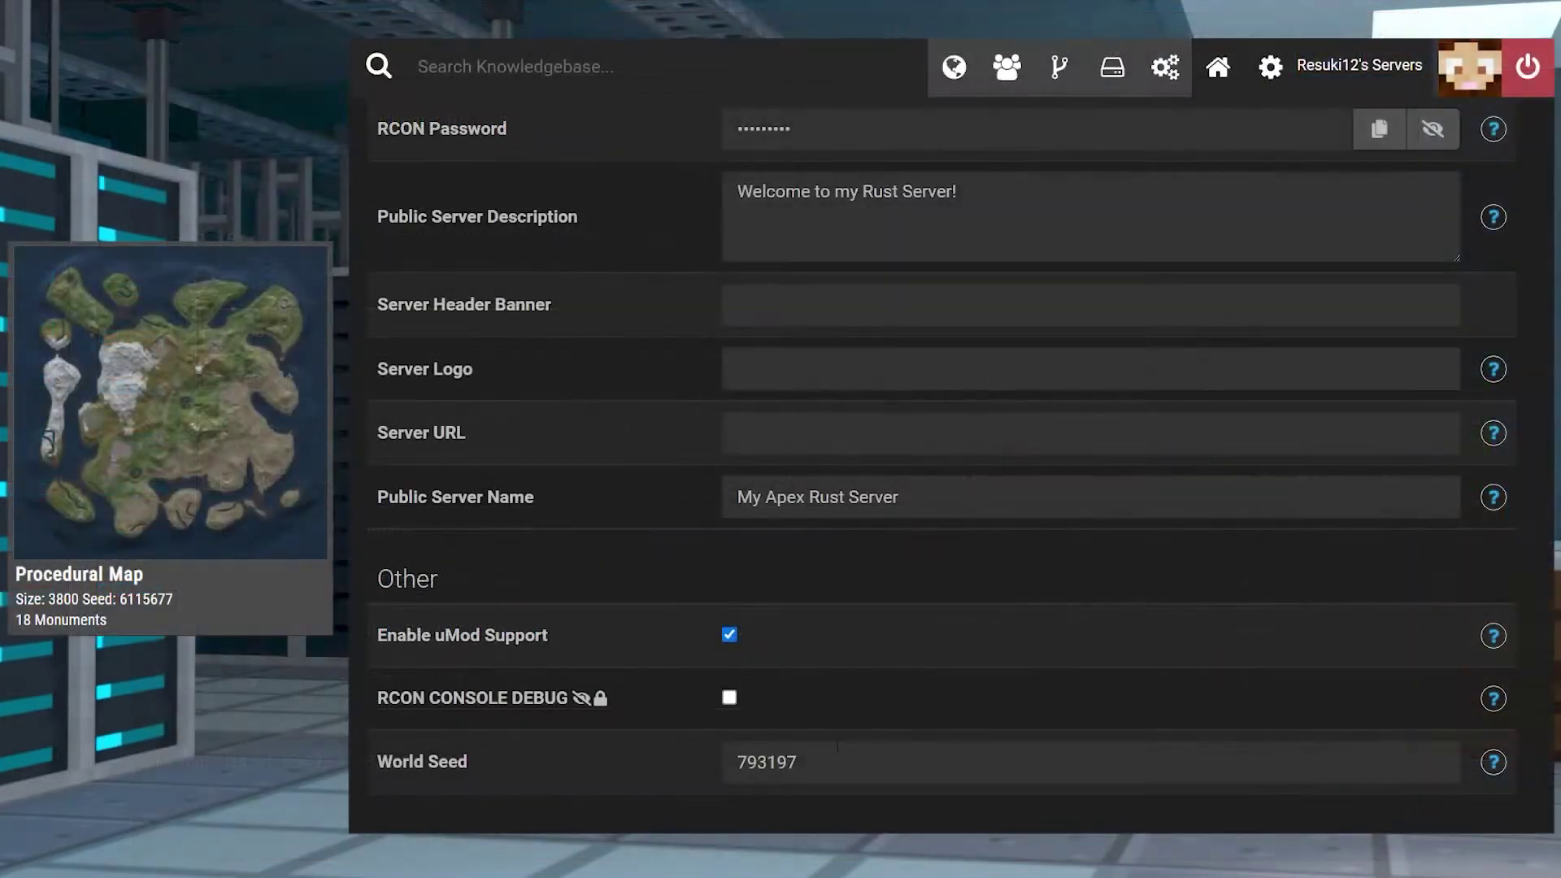
pyautogui.moveTo(805, 763); pyautogui.dragTo(711, 764)
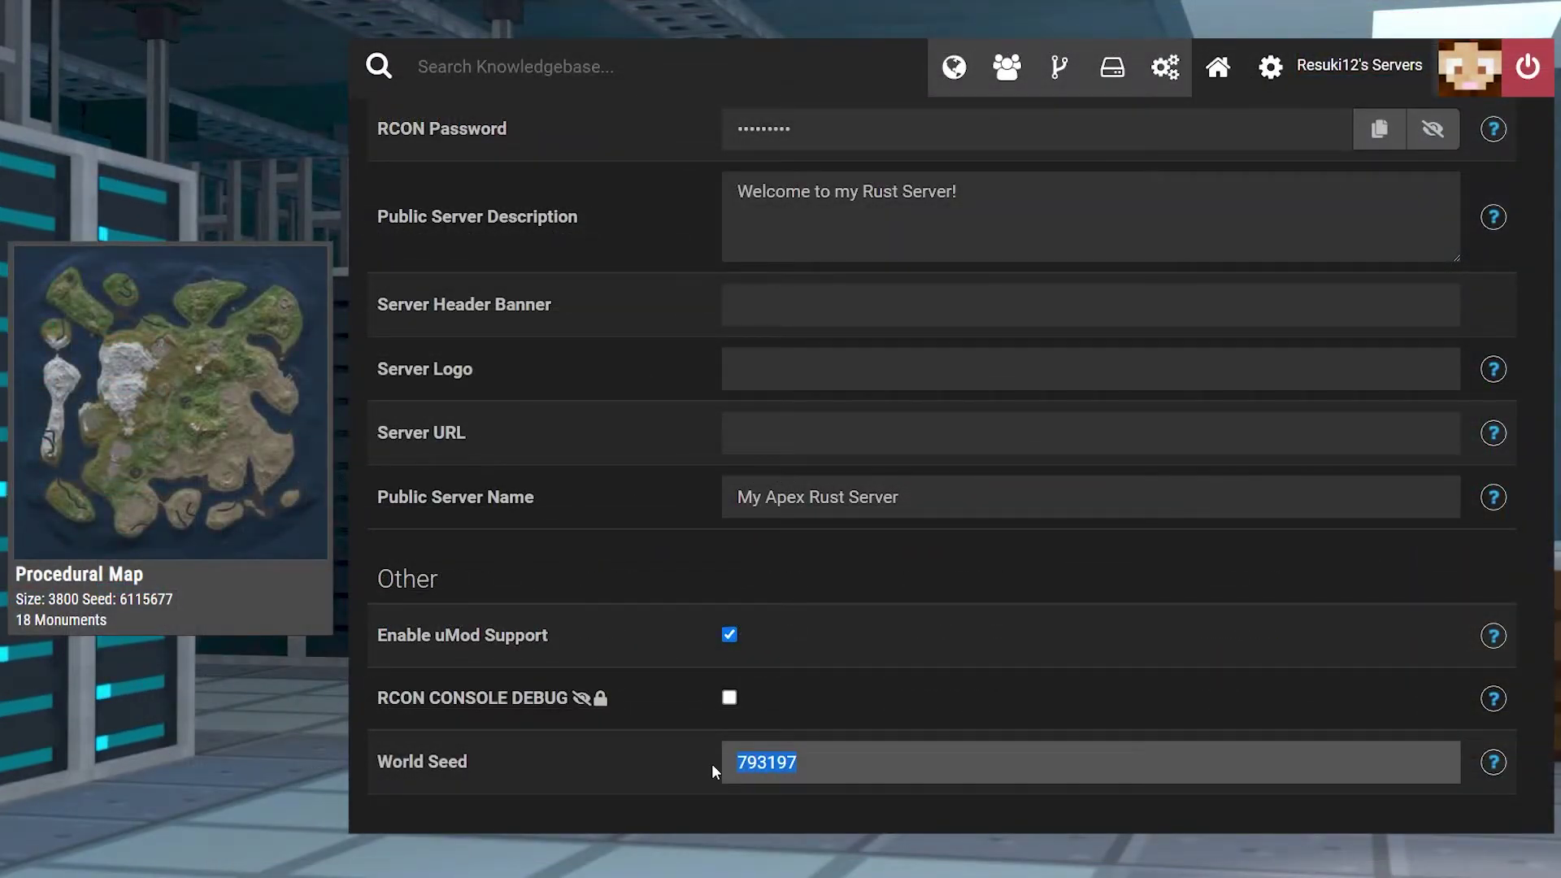
pyautogui.press('BackSpace')
pyautogui.write('6115677')
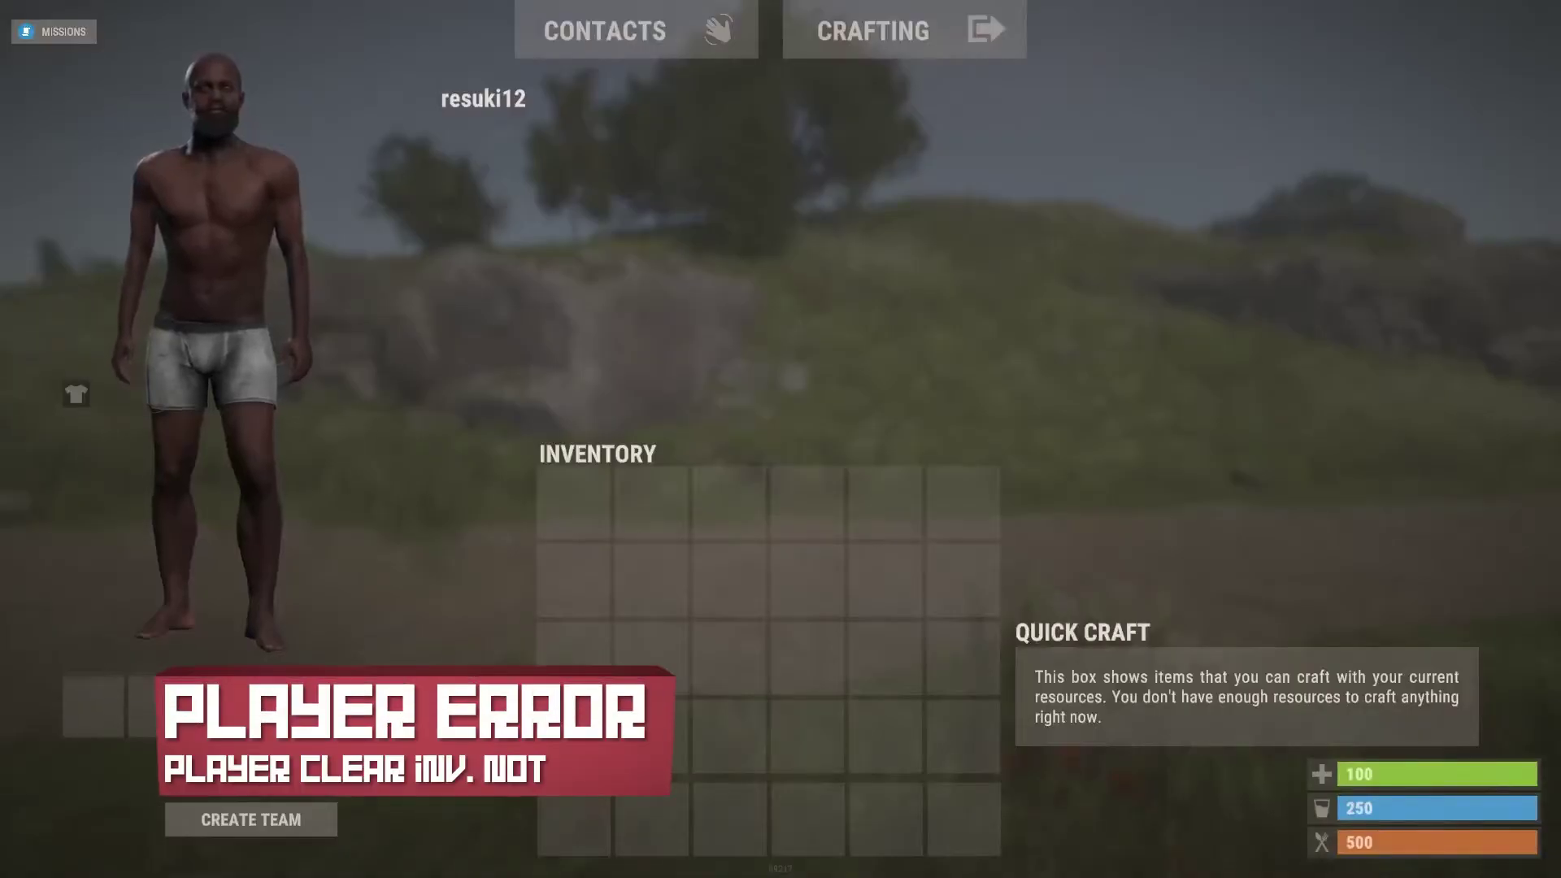
# Close the inventory, walk to the small wooden box by the shore and open its loot.
pyautogui.press('Tab')
pyautogui.press('Tab')
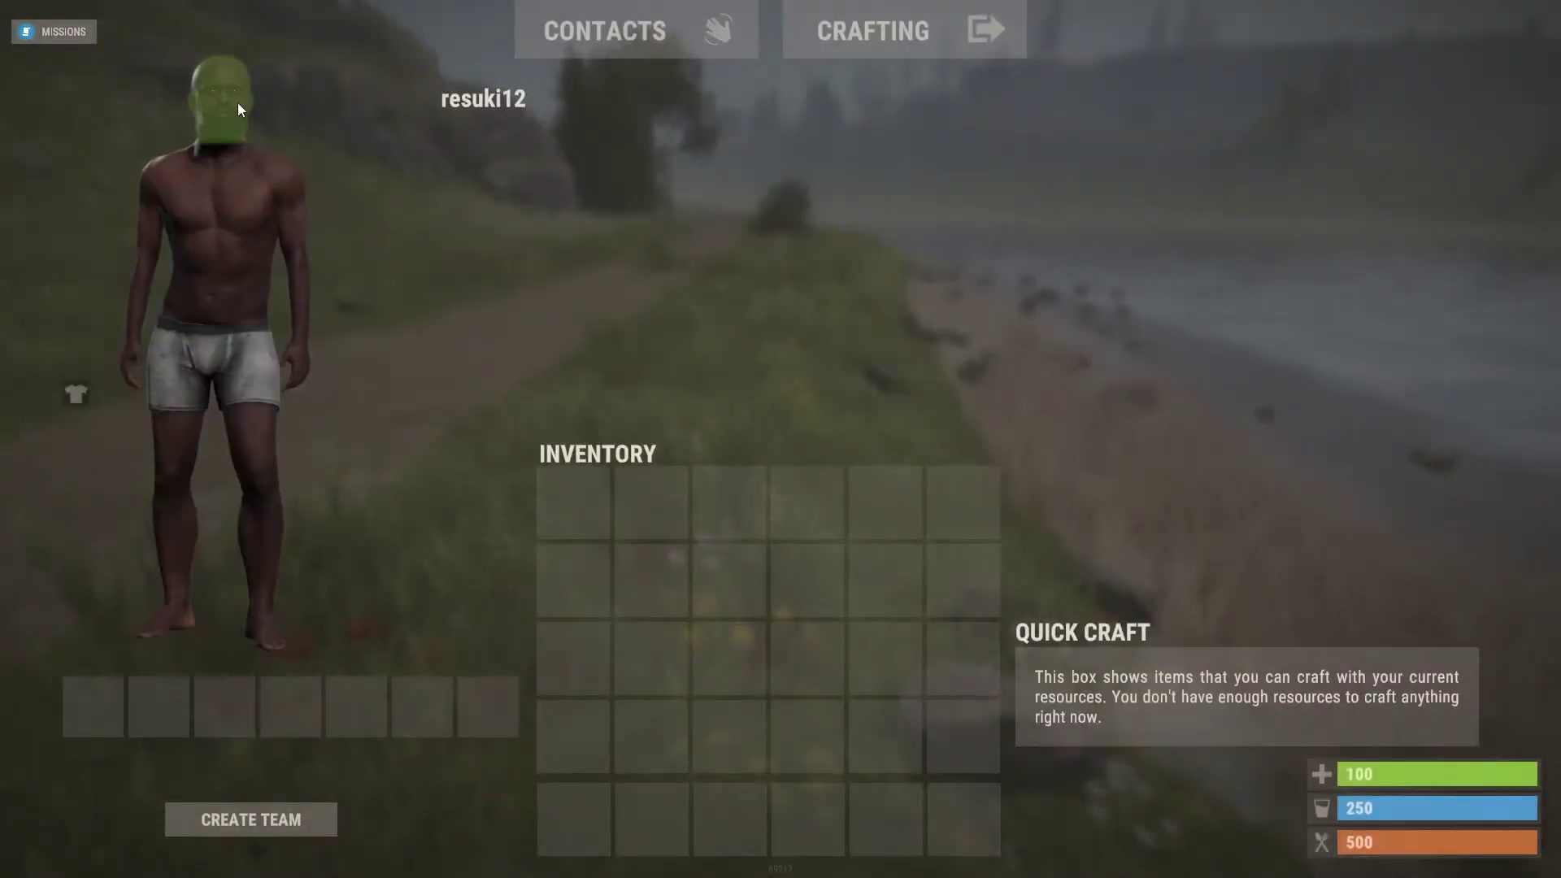
pyautogui.press('Tab')
pyautogui.press('w')
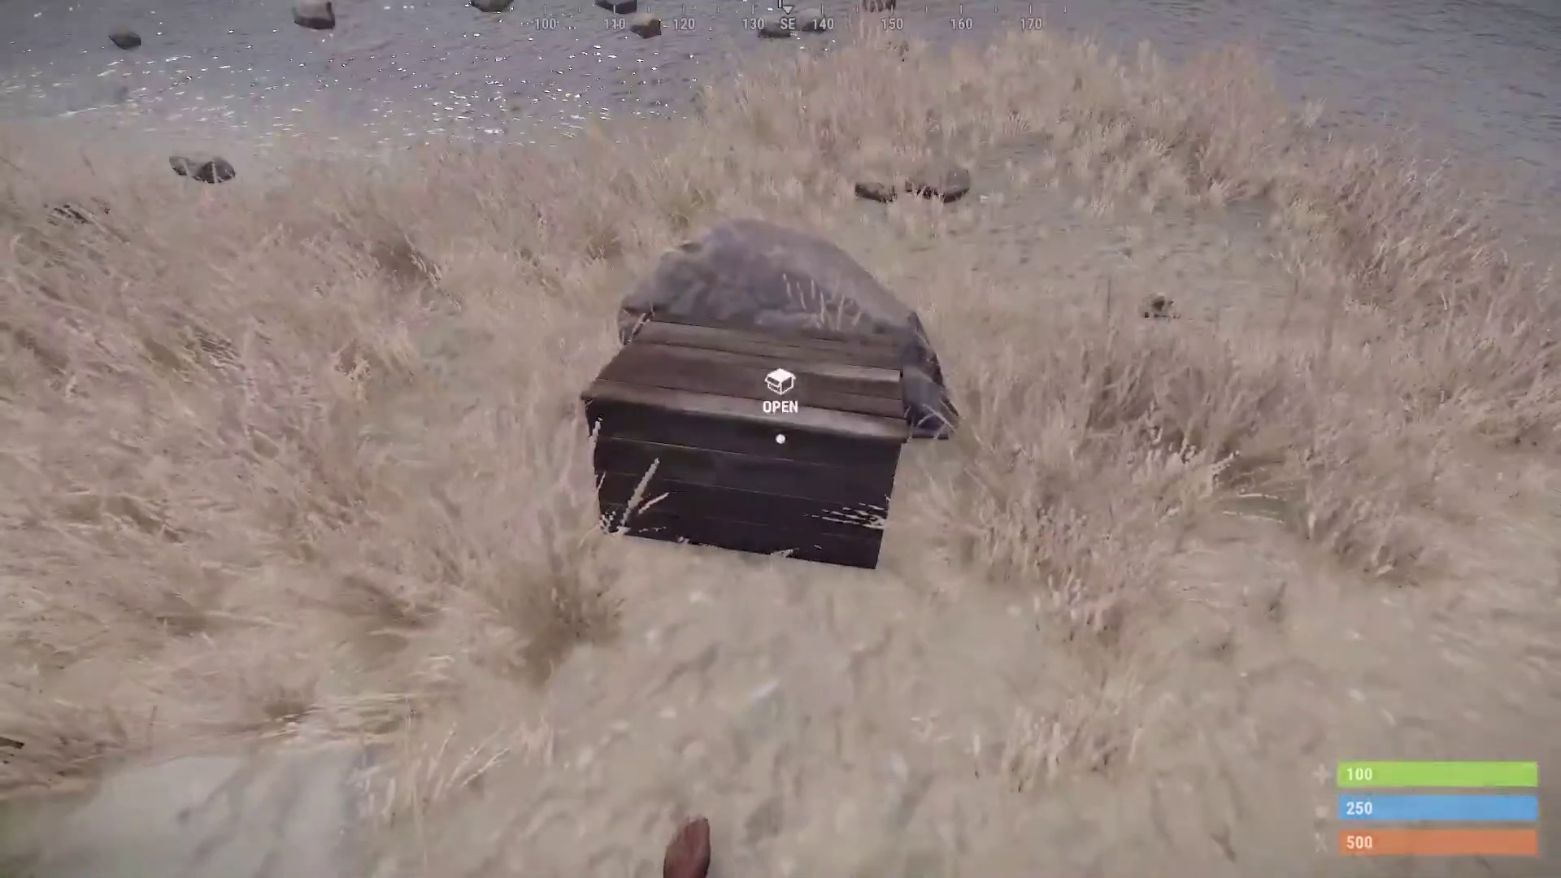
pyautogui.press('e')
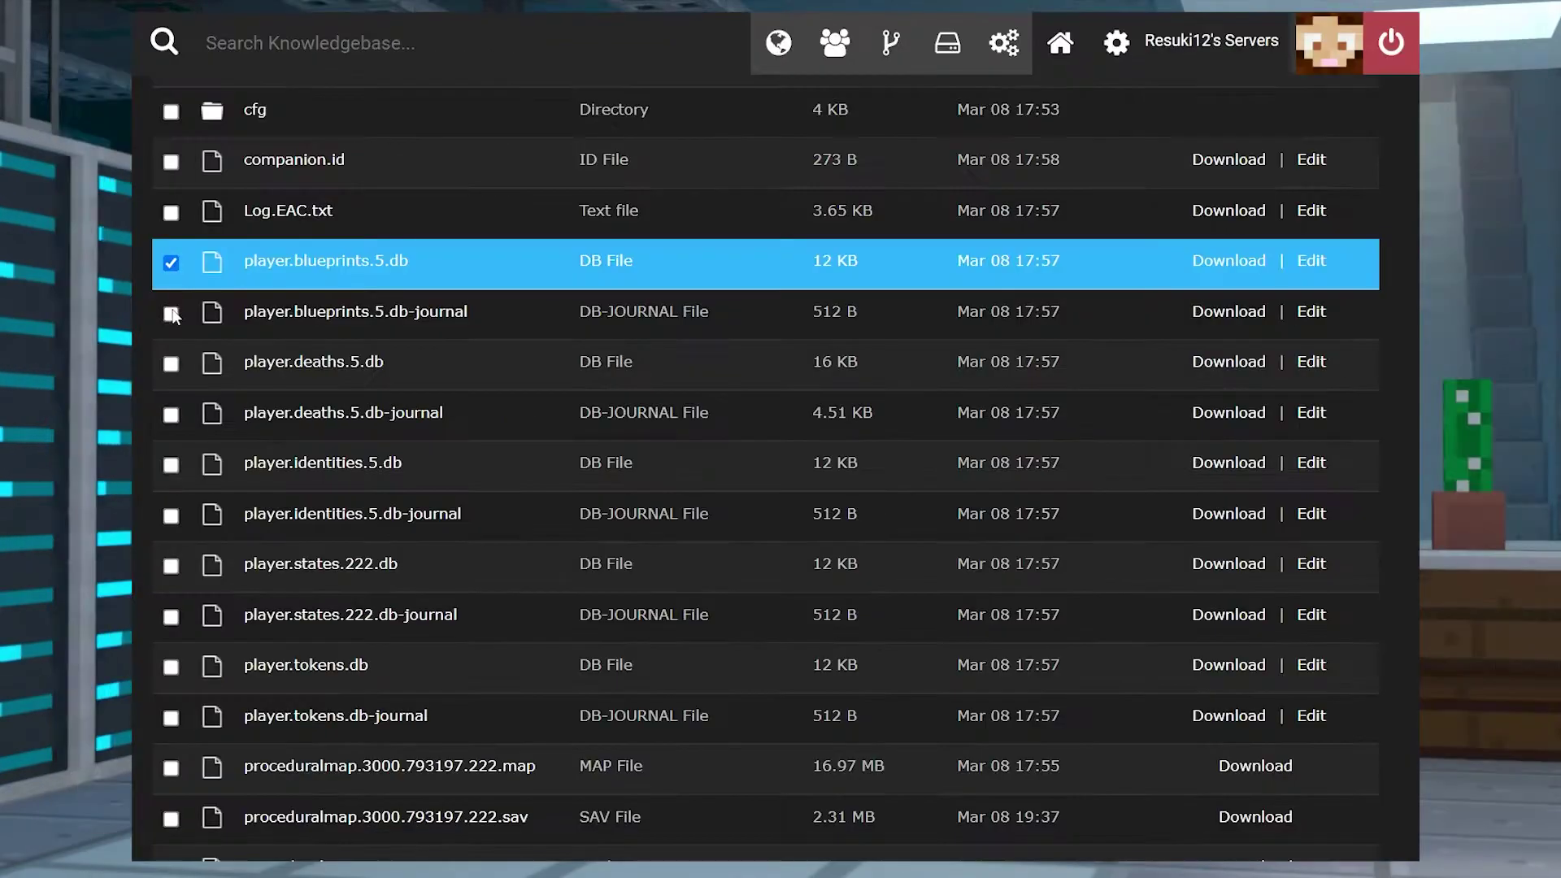
# Tick the blueprints journal, deaths .db, states journal and both tokens files for deletion.
pyautogui.click(171, 313)
pyautogui.click(170, 364)
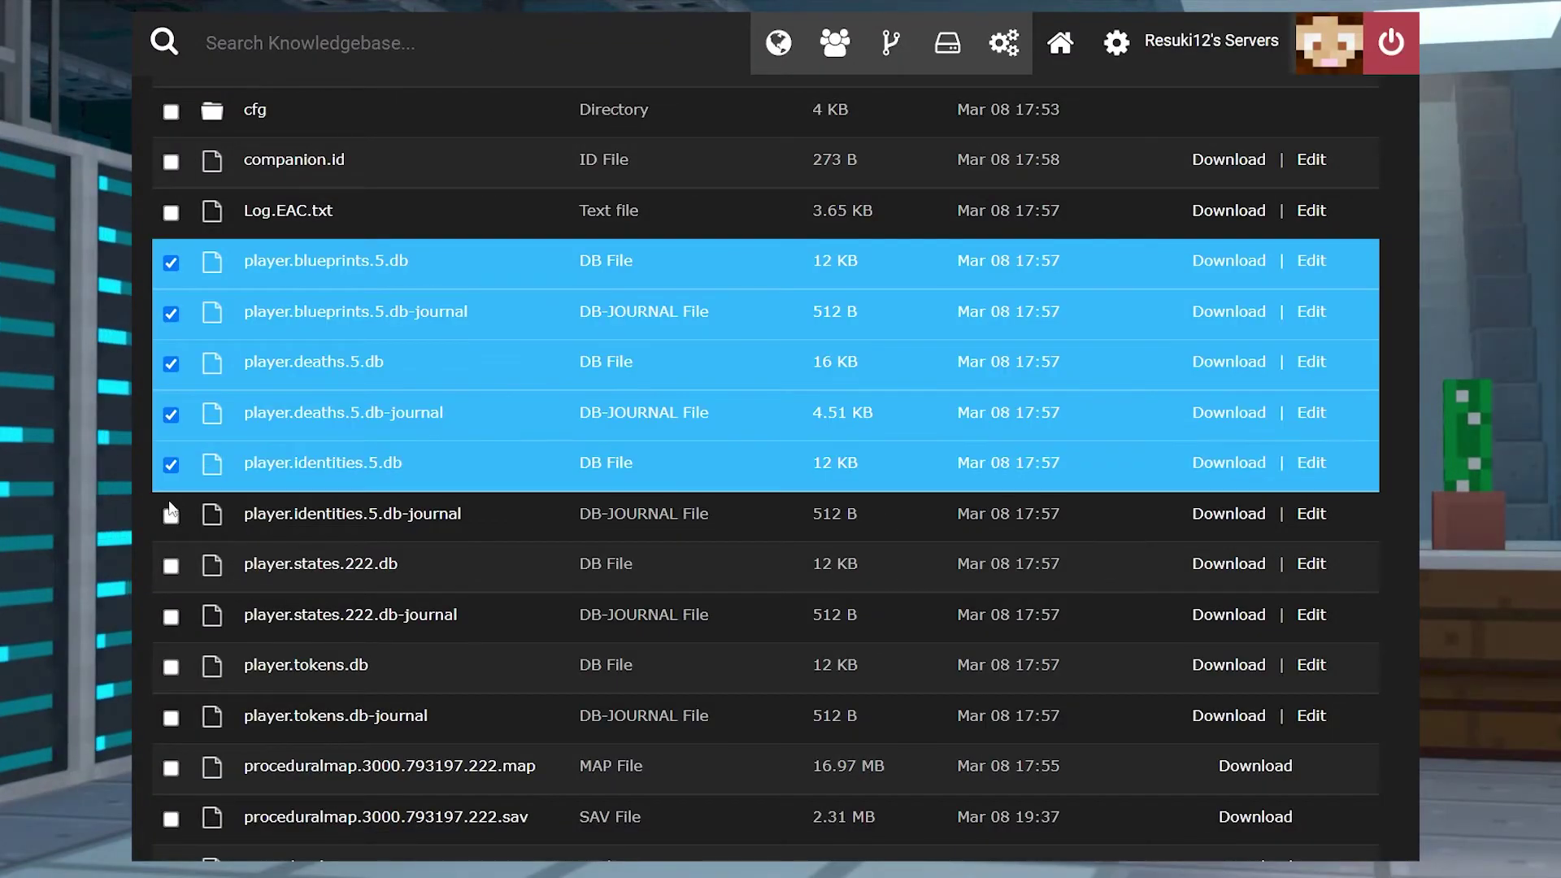
pyautogui.click(171, 617)
pyautogui.scroll(-1, 172, 622)
pyautogui.click(171, 587)
pyautogui.click(171, 638)
pyautogui.scroll(2, 171, 638)
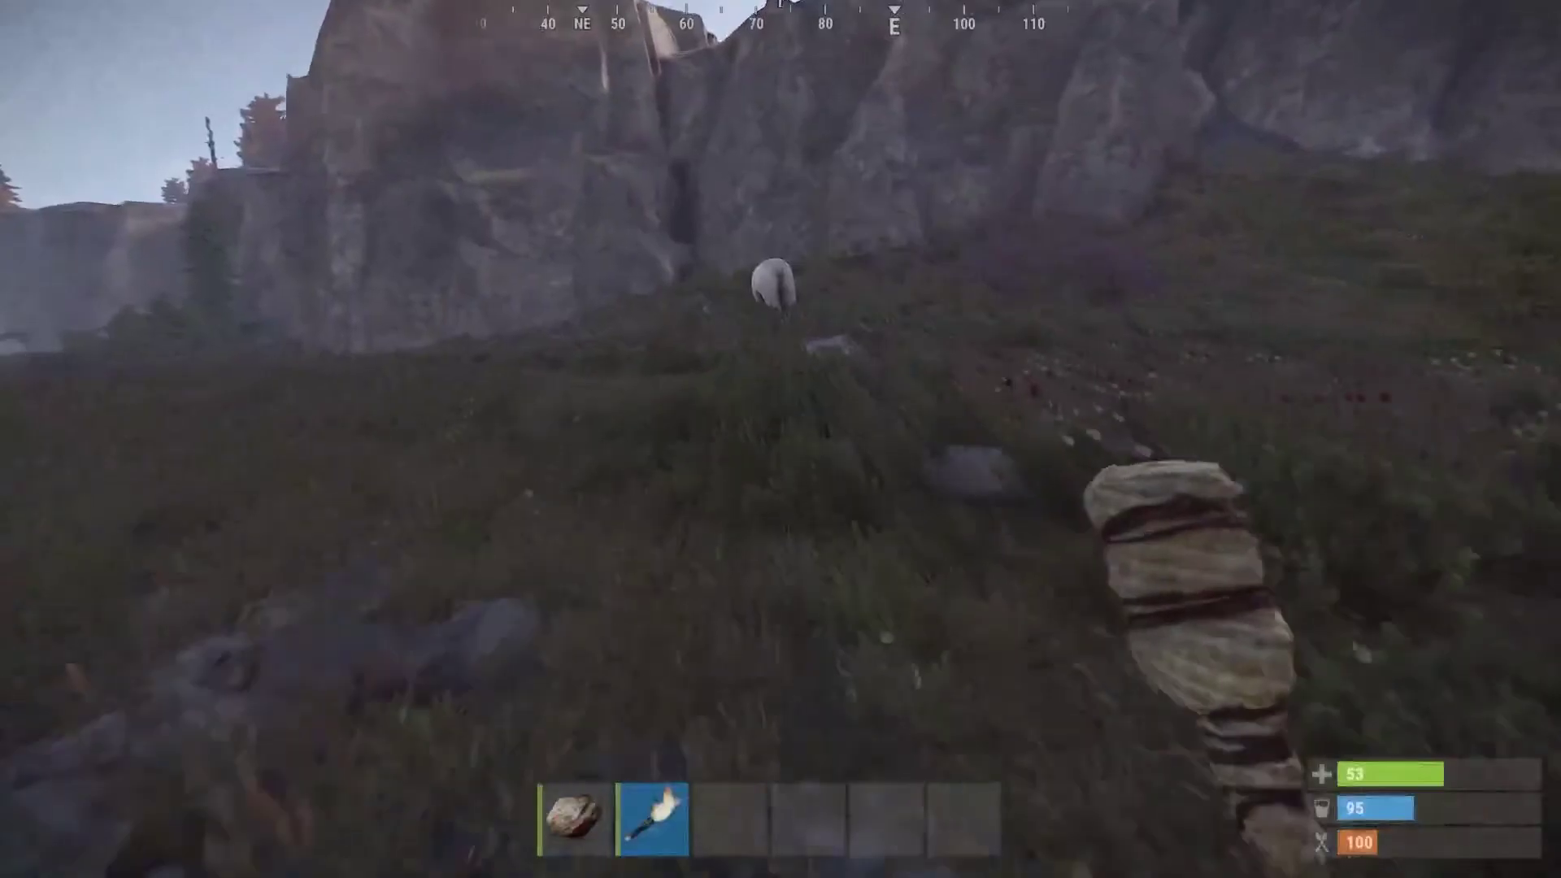
# Approach the polar bear, light the torch and strike the bear with it.
pyautogui.press('w')
pyautogui.rightClick(780, 439)
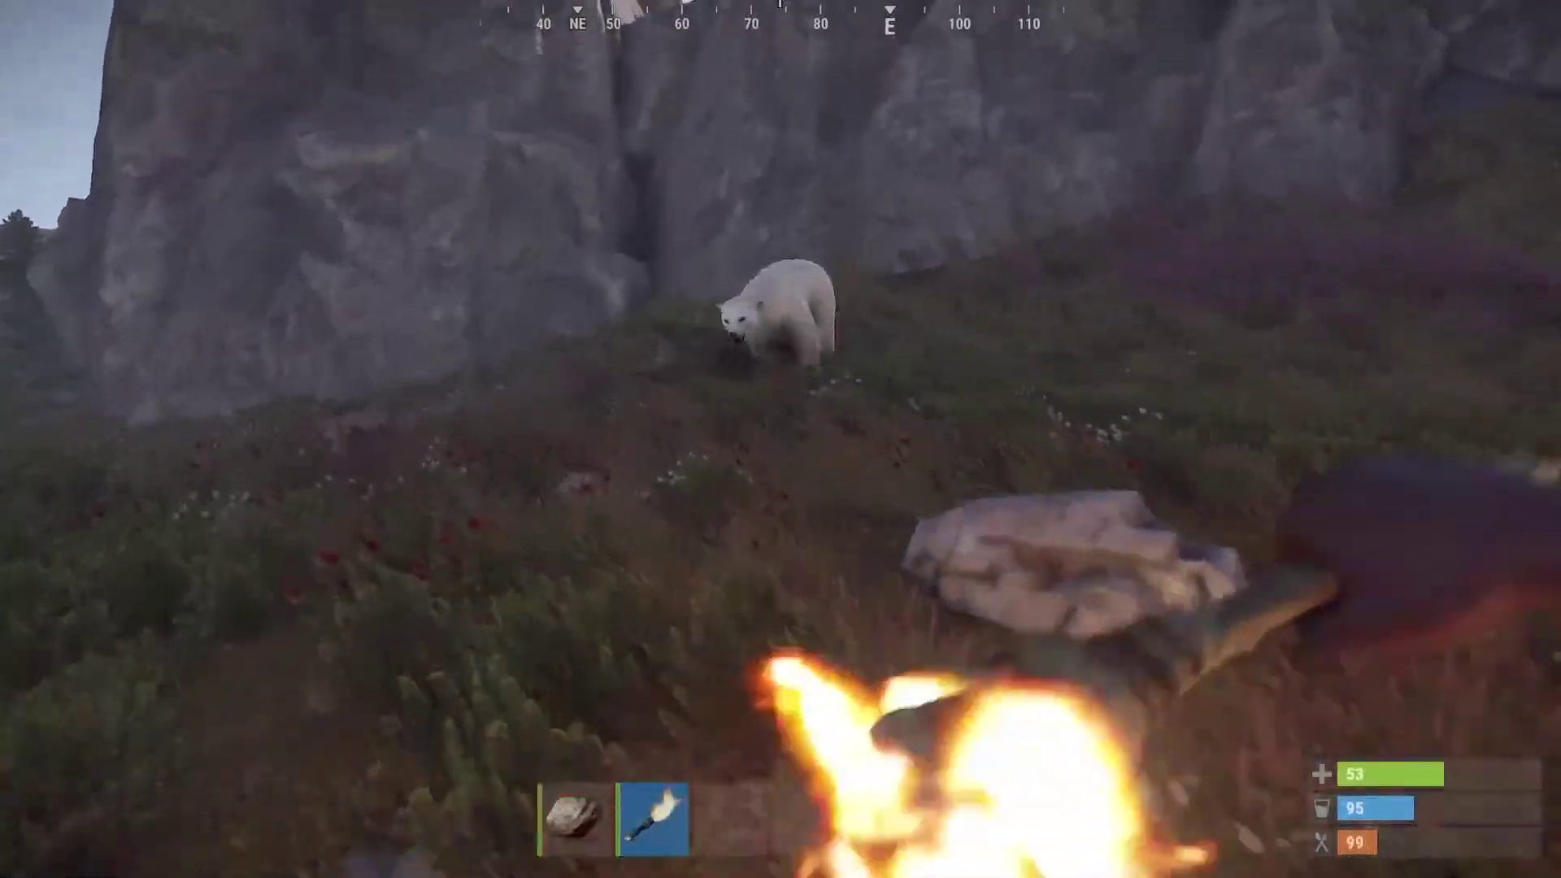
pyautogui.click(781, 439)
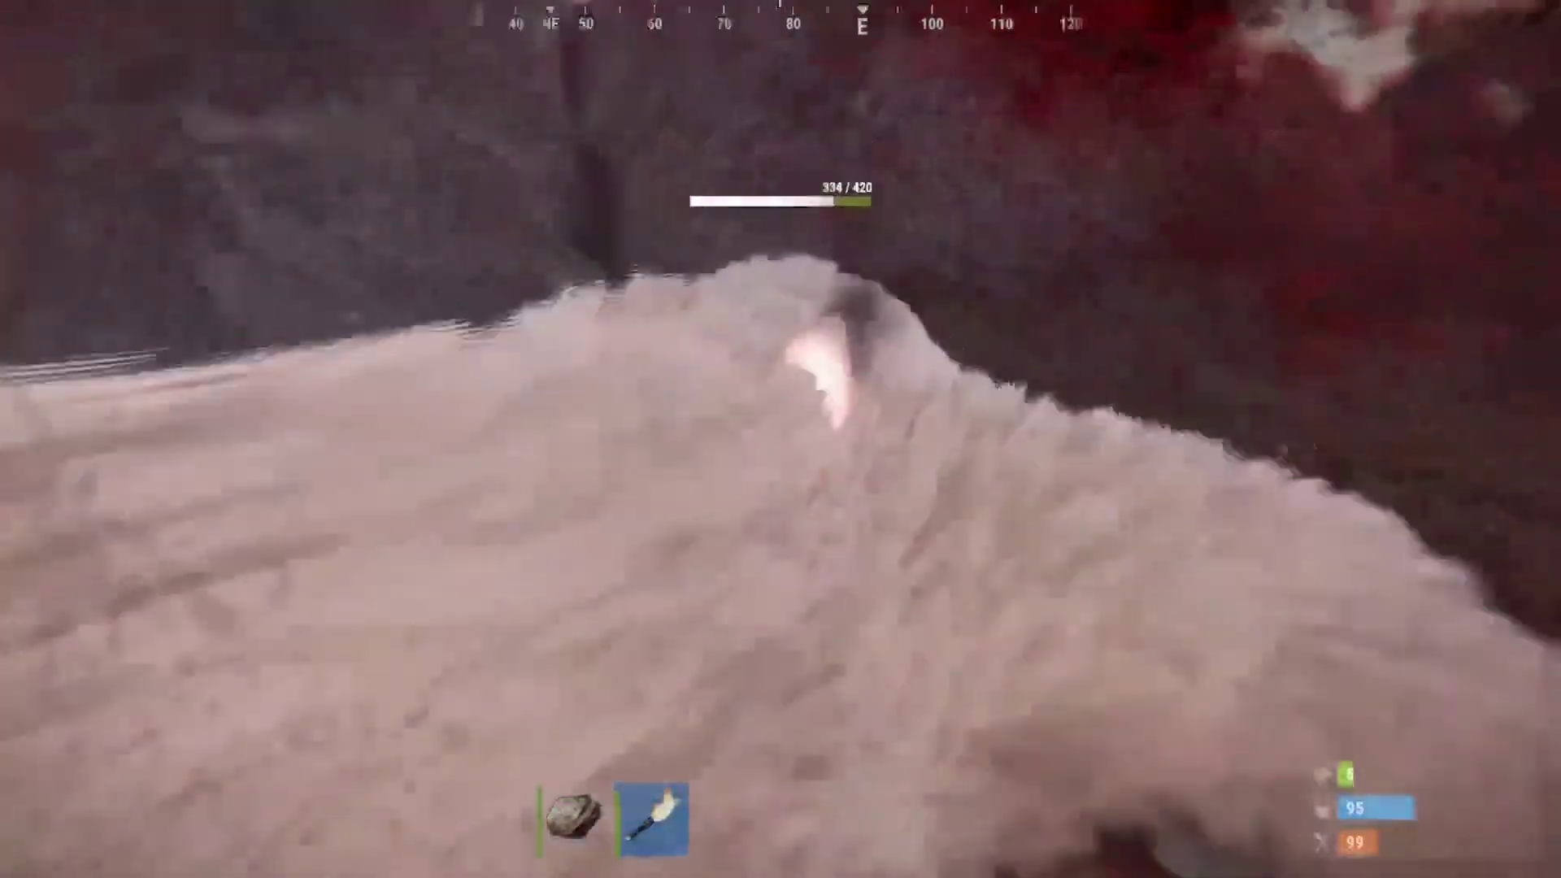